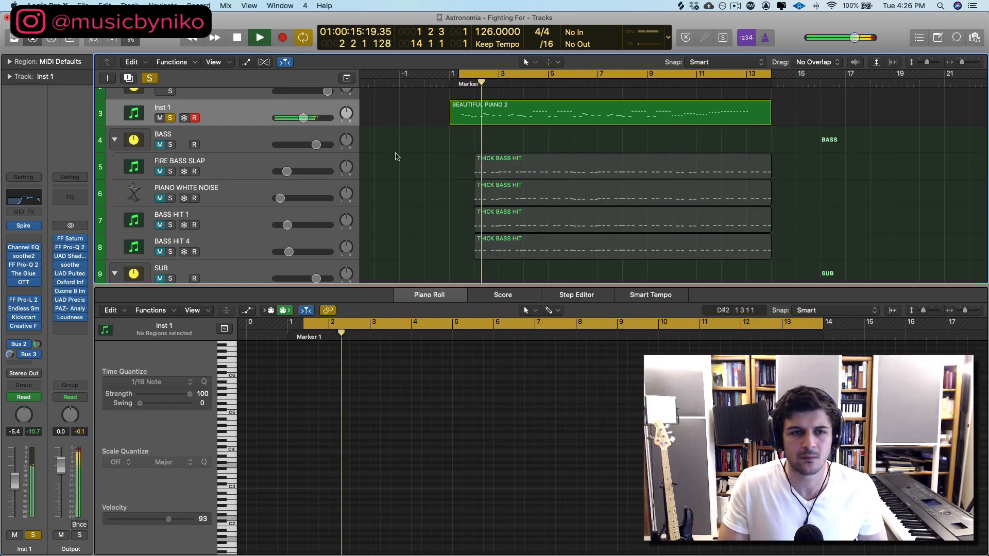
- Solo the FIRE BASS SLAP, BASS HIT 1, BASS HIT 4 and KICK tracks during playback, and unmute the BASS stack
left_click(169, 173)
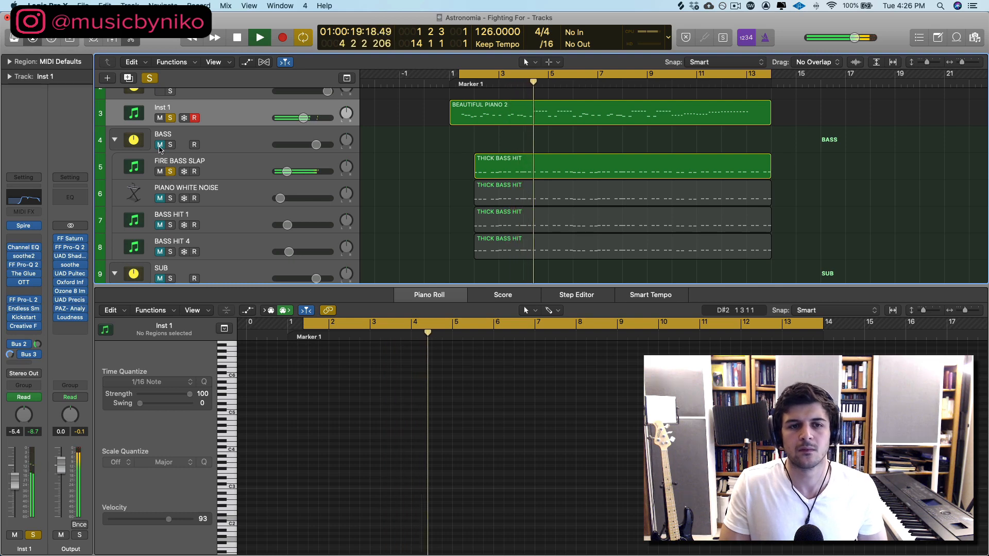
scroll(179, 203, "down", 1)
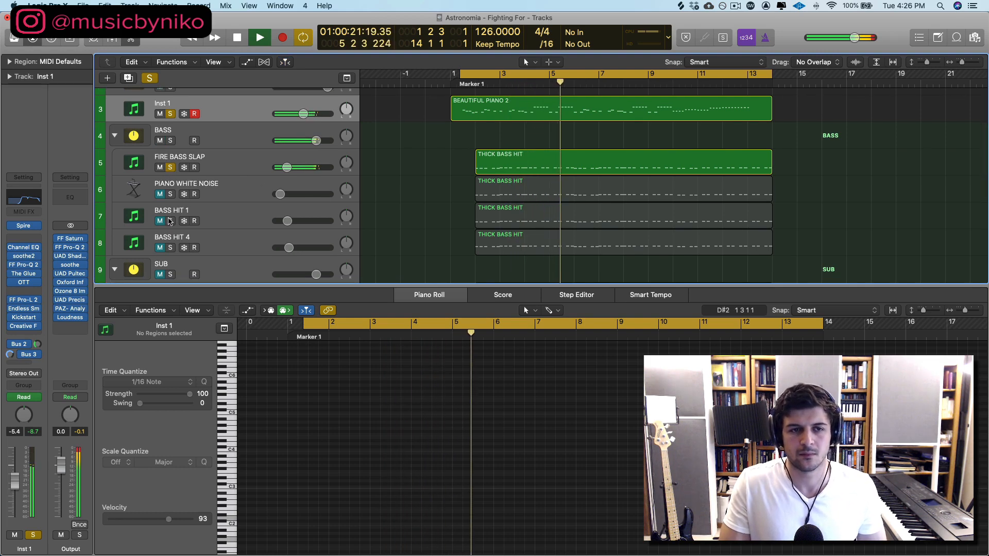
left_click(170, 222)
left_click(170, 249)
scroll(173, 250, "down", 5)
scroll(172, 250, "down", 2)
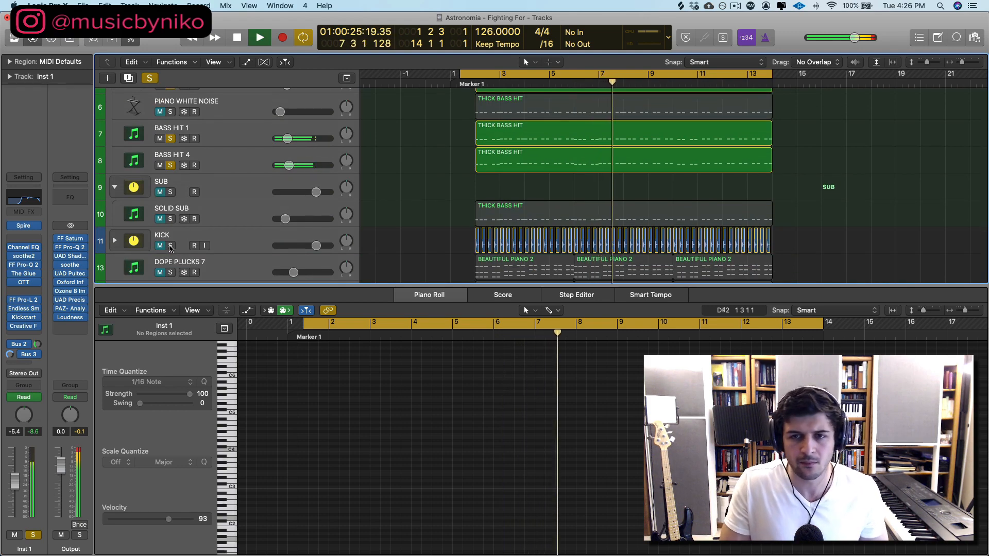
left_click(170, 247)
scroll(175, 250, "down", 1)
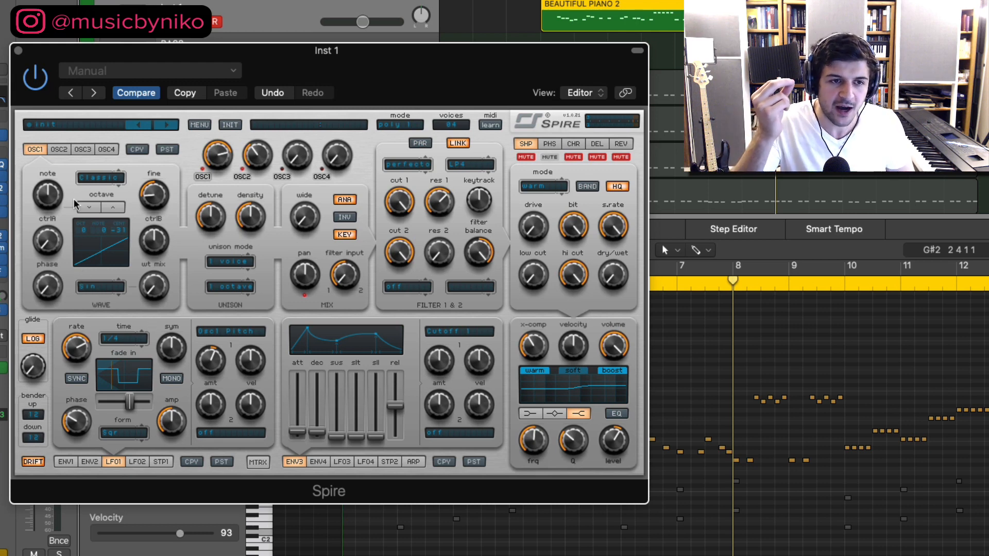
- Audition the Spire lead with oscillator 1's fine tuning at 0, and set the fine tuning to -32
left_click(53, 150)
left_click(34, 150)
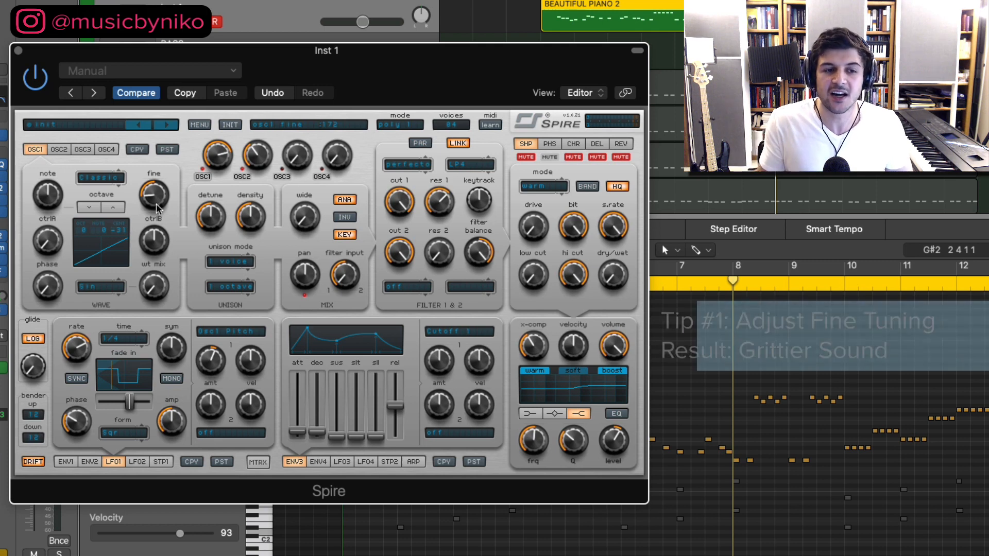
left_click_drag(156, 207, 153, 157)
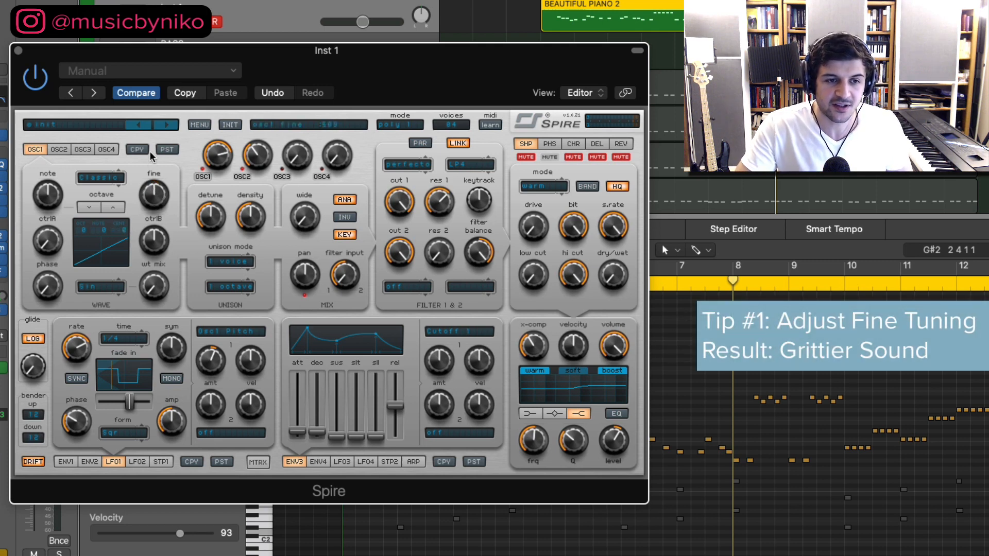
key("space")
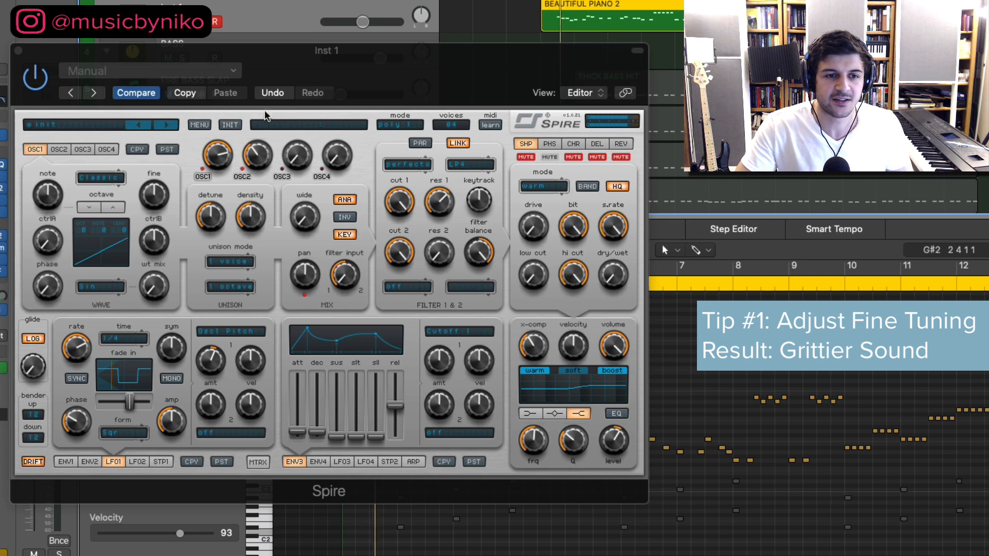
left_click_drag(162, 192, 150, 233)
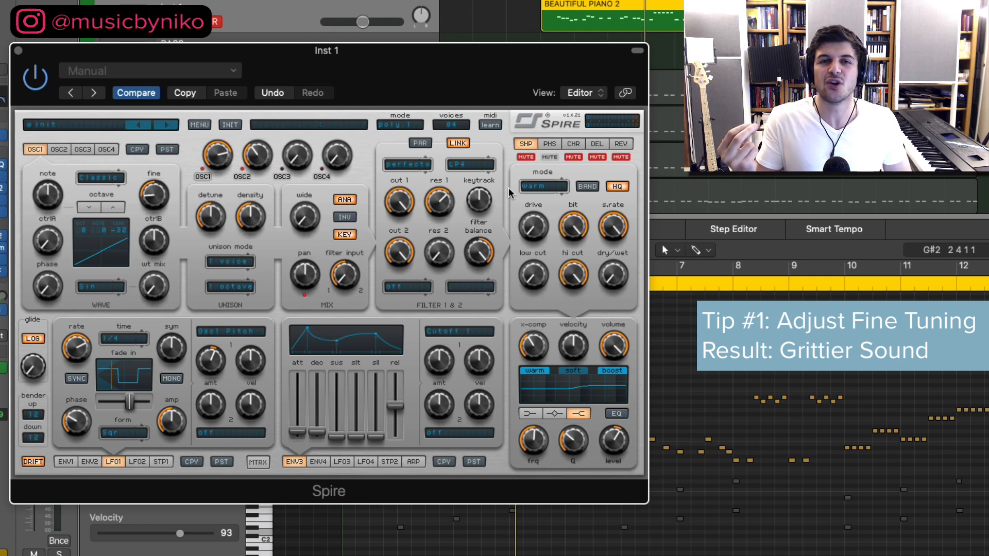
- Play the lead melody from bar 8 with Spire's glide turned down
mouse_move(34, 378)
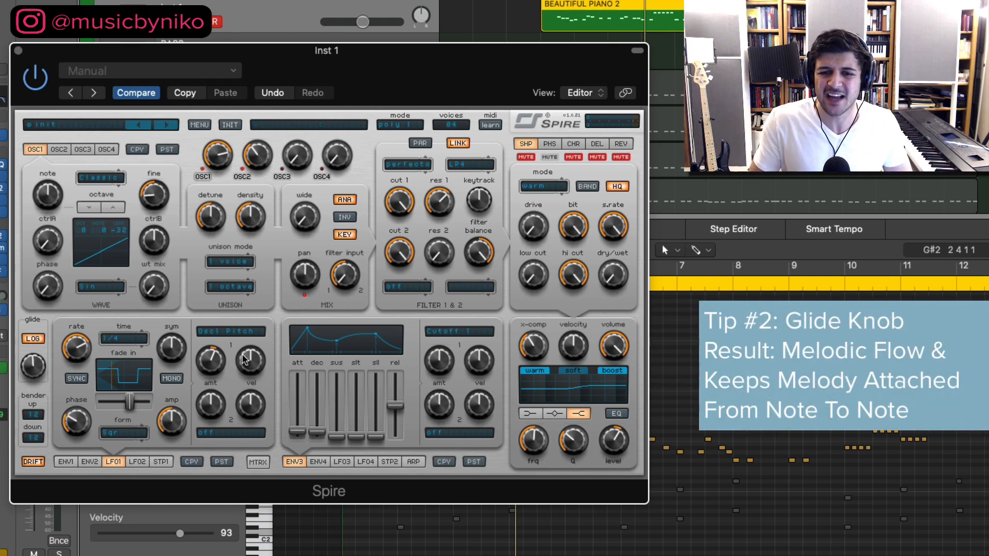
left_click(732, 286)
scroll(749, 328, "down", 1)
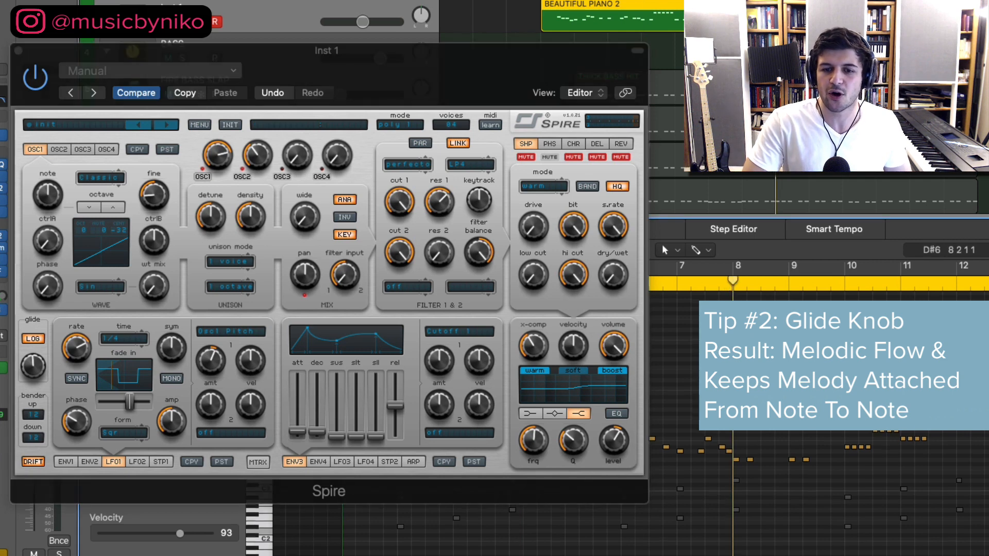
left_click_drag(34, 366, 44, 501)
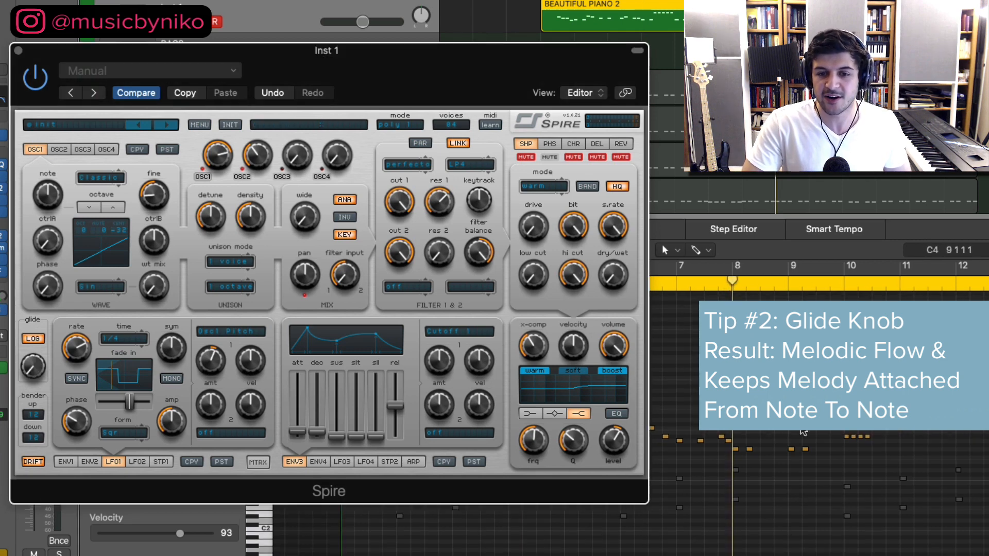
key("space")
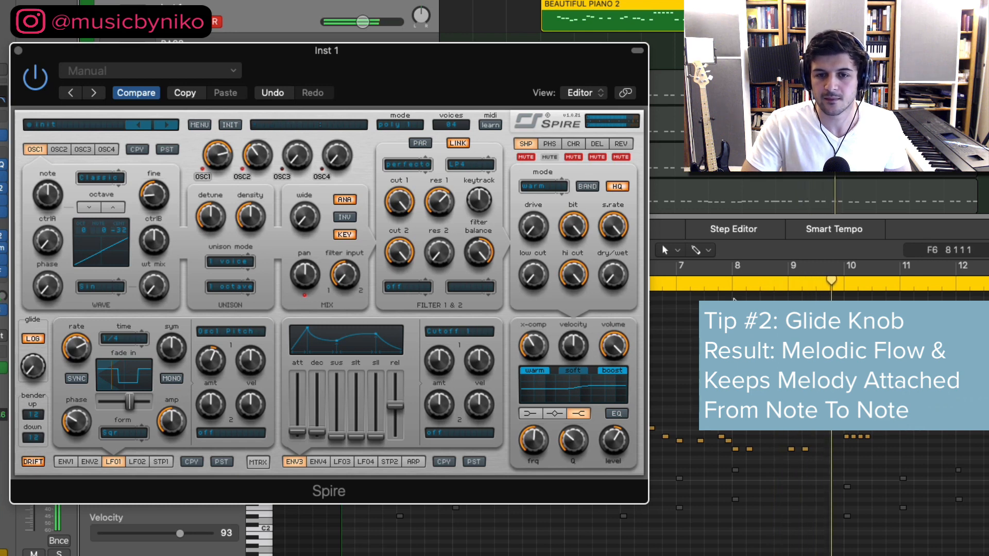
key("space")
- Set Spire's glide to about 413 and replay the lead melody from bar 8
left_click(733, 286)
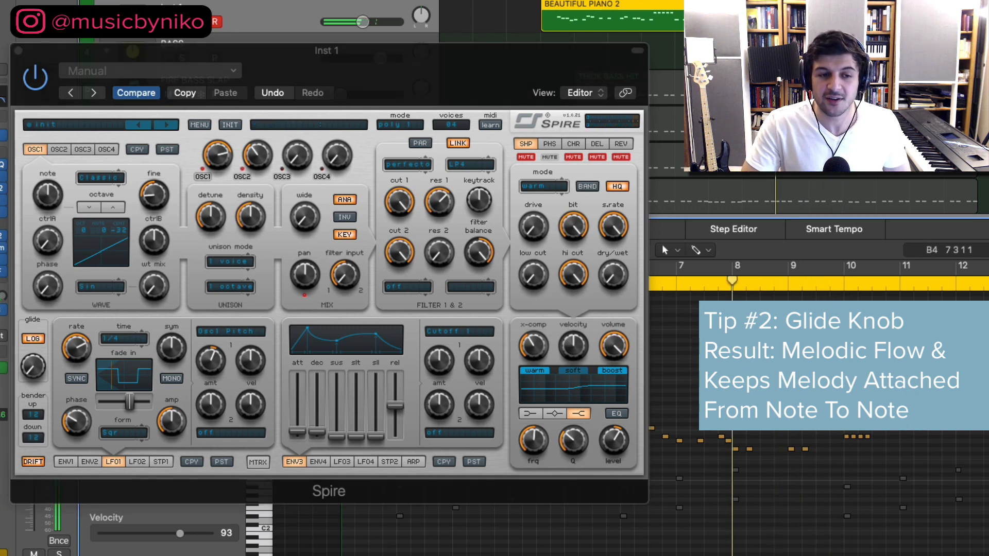
left_click(38, 372)
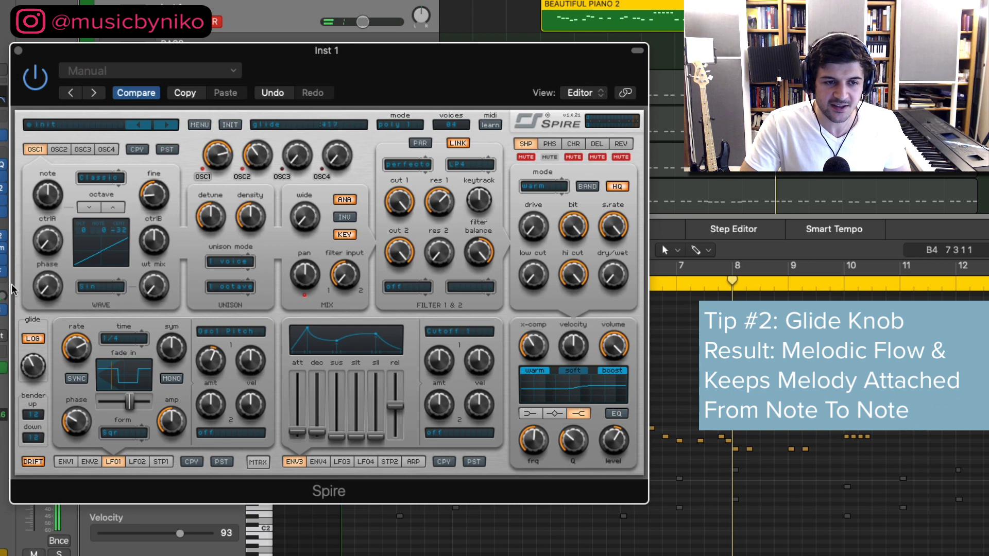
key("space")
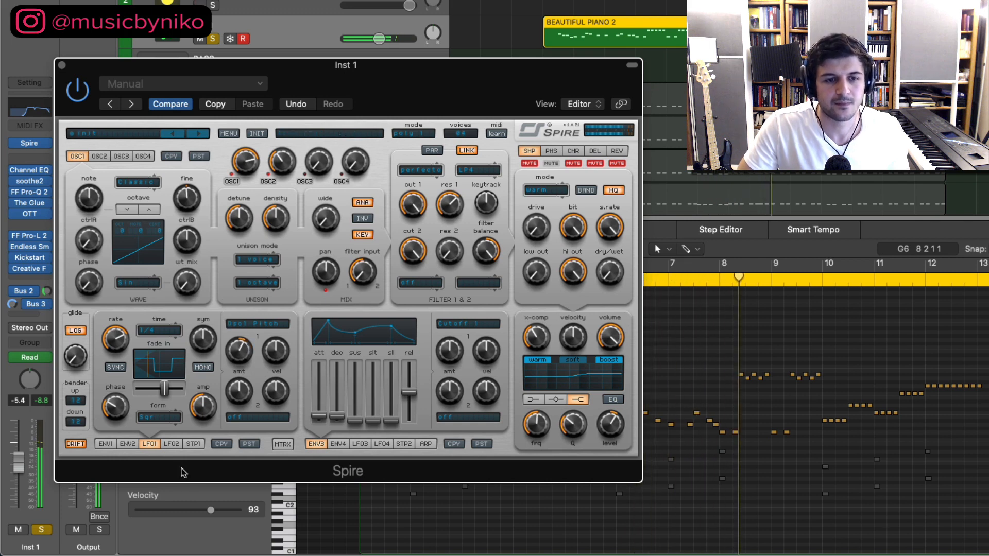
- Compare the LFO1 and LFO2 settings in Spire and adjust LFO2's Osc1 Pitch modulation amount
left_click(171, 444)
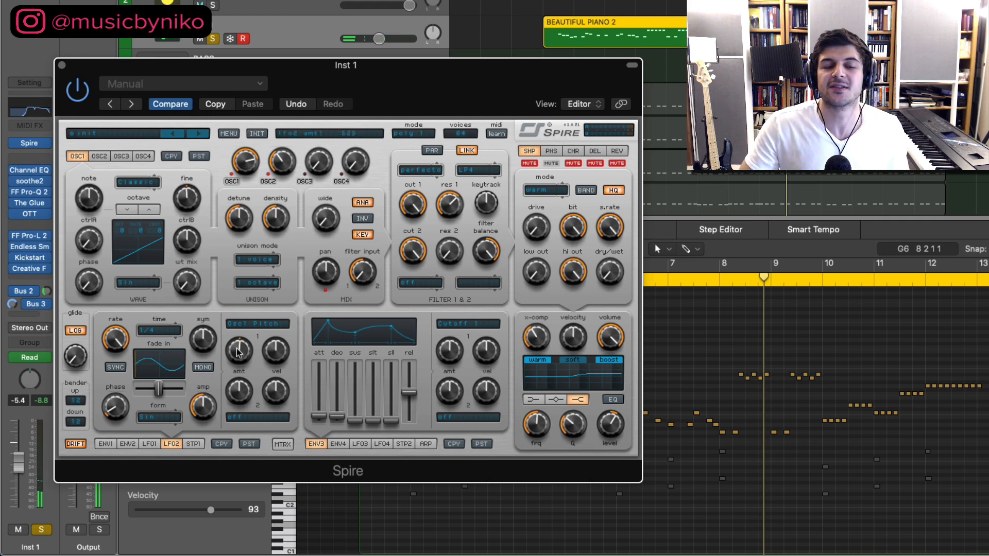
left_click(149, 444)
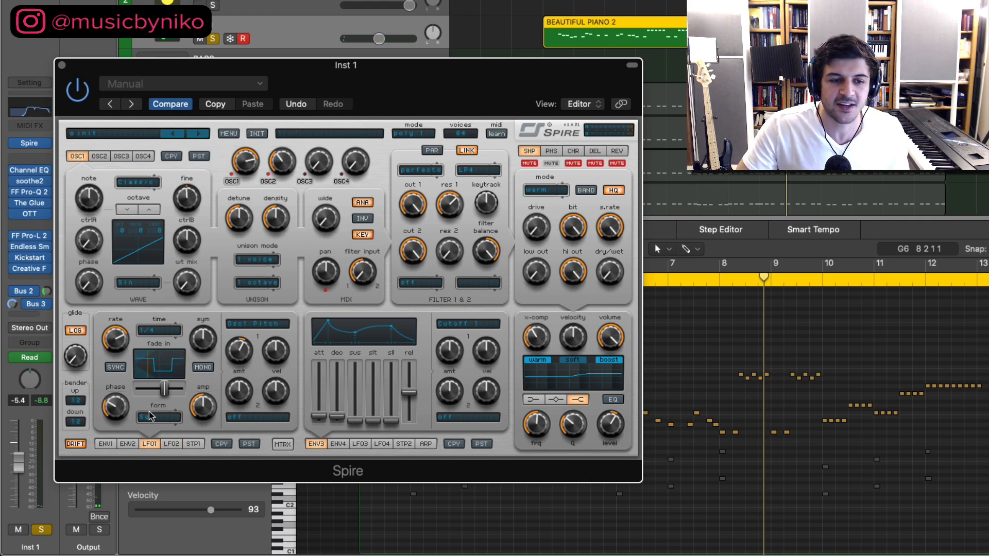
left_click(174, 445)
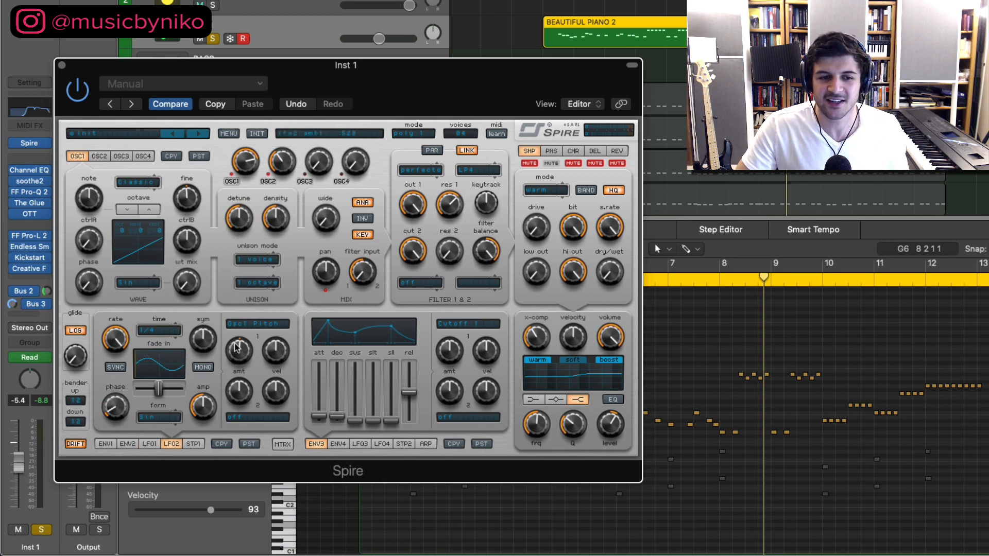
mouse_move(236, 348)
left_mouse_down()
mouse_move(236, 334)
mouse_move(235, 353)
left_mouse_up()
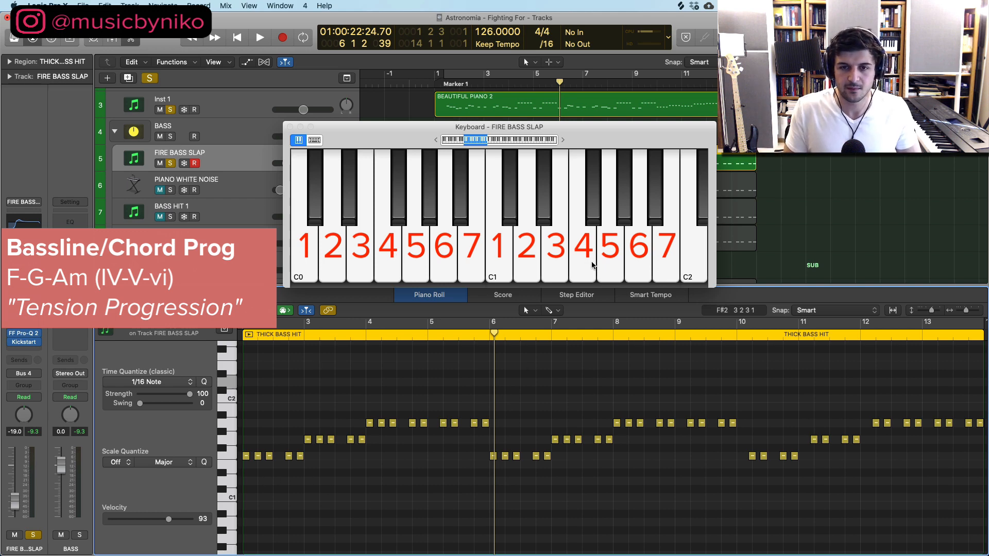
- Sound the bassline root notes F1, G1 and A1 on the on-screen keyboard with the FIRE BASS SLAP track
left_click(593, 265)
left_click(609, 268)
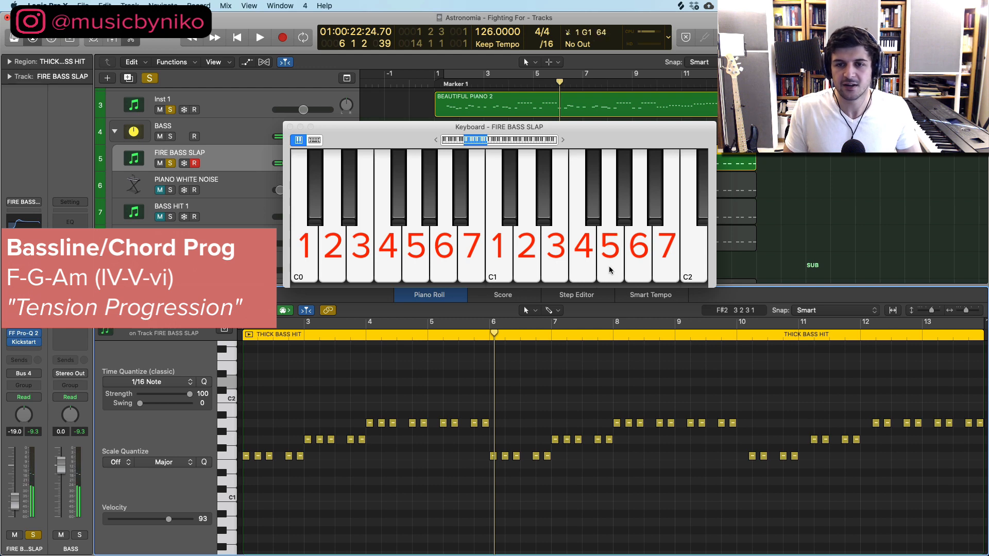
left_click(637, 279)
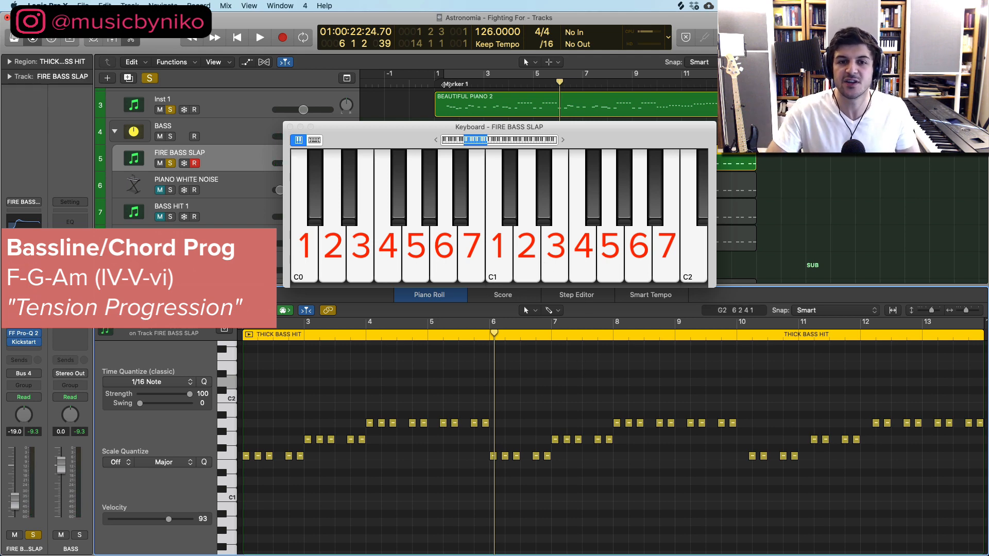
- Play the THICK BASS HIT bassline from bar 1 beat 3 to near the end of bar 5
left_click(447, 84)
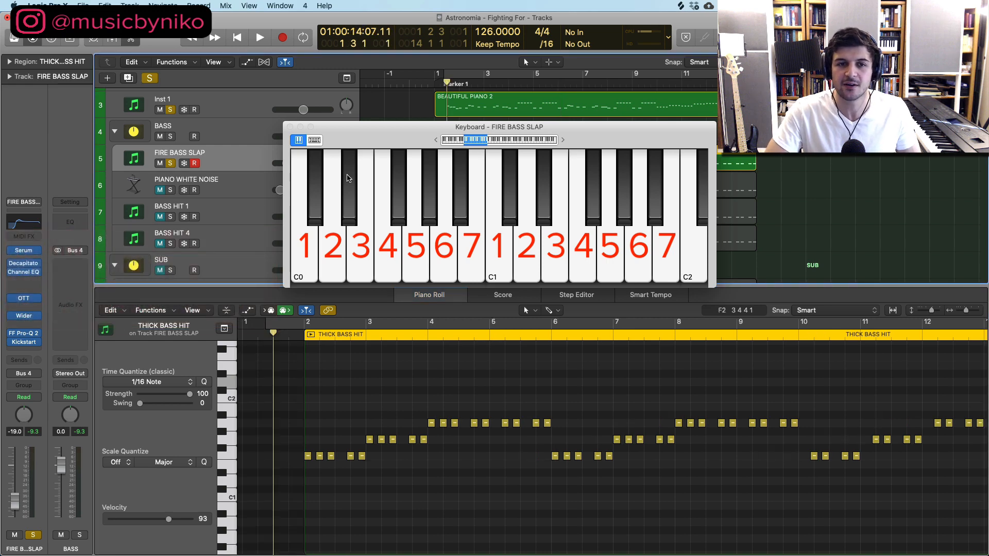
key("space")
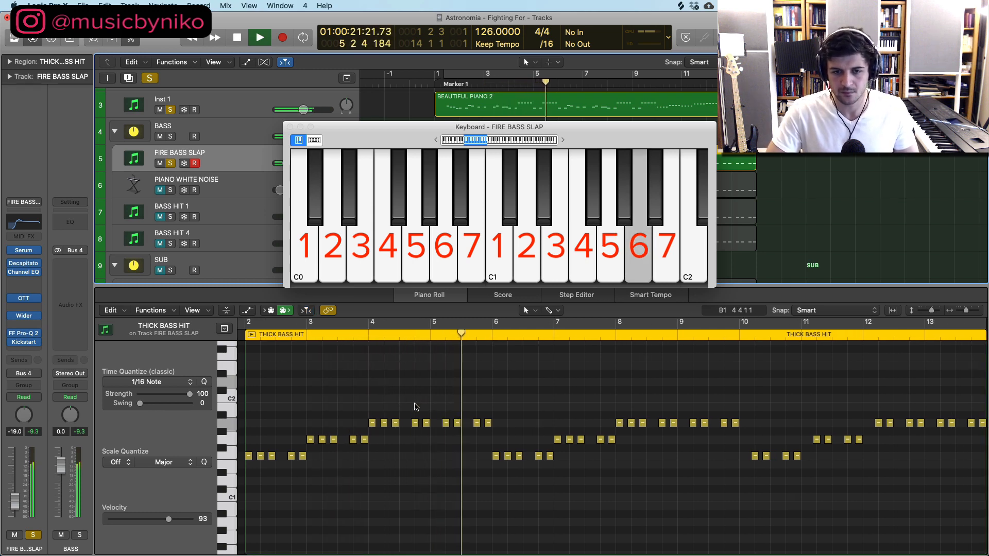
key("space")
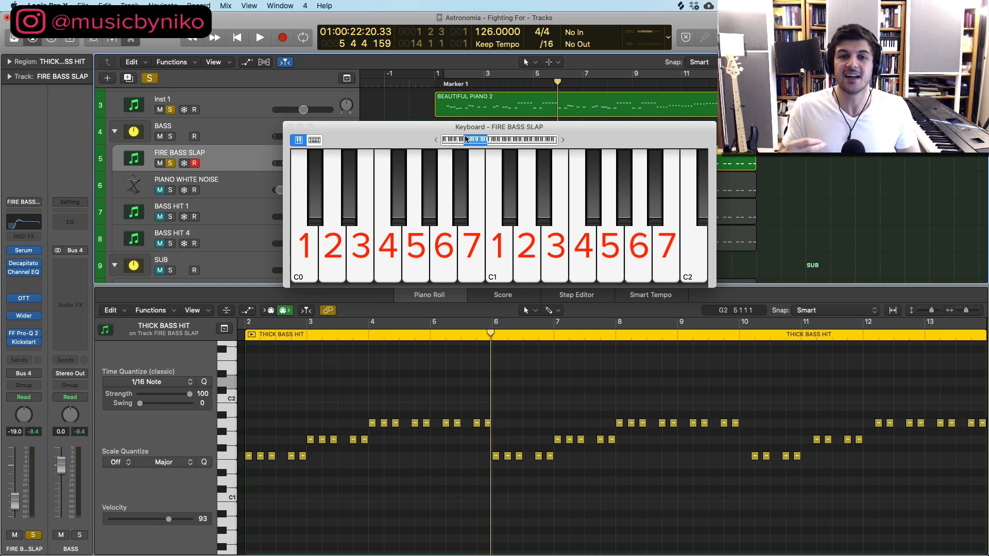
- Show the BEAUTIFUL PIANO 2 region's notes in the Piano Roll, enlarge the editor slightly and fit the whole region in view
left_click(474, 109)
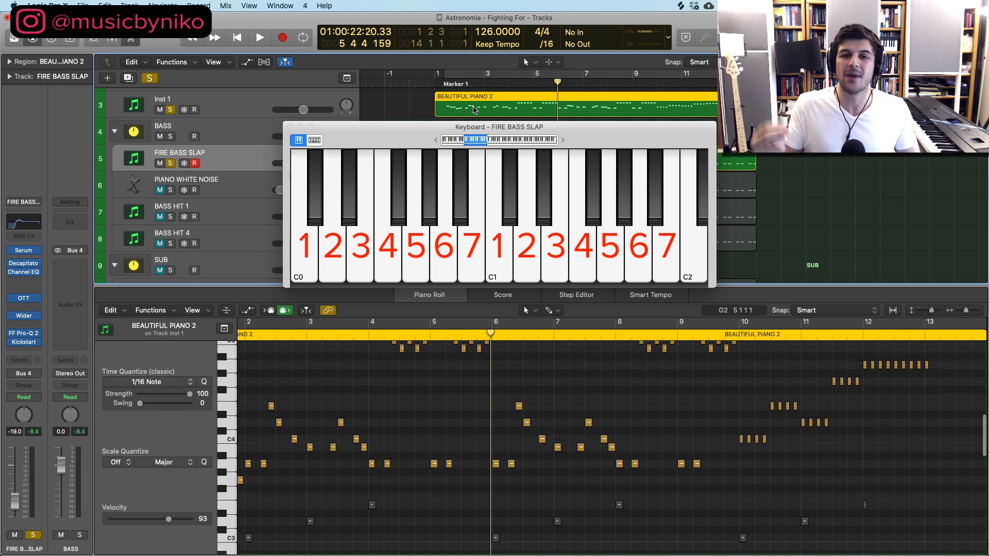
scroll(405, 393, "up", 2)
left_click(380, 403)
scroll(380, 404, "up", 2)
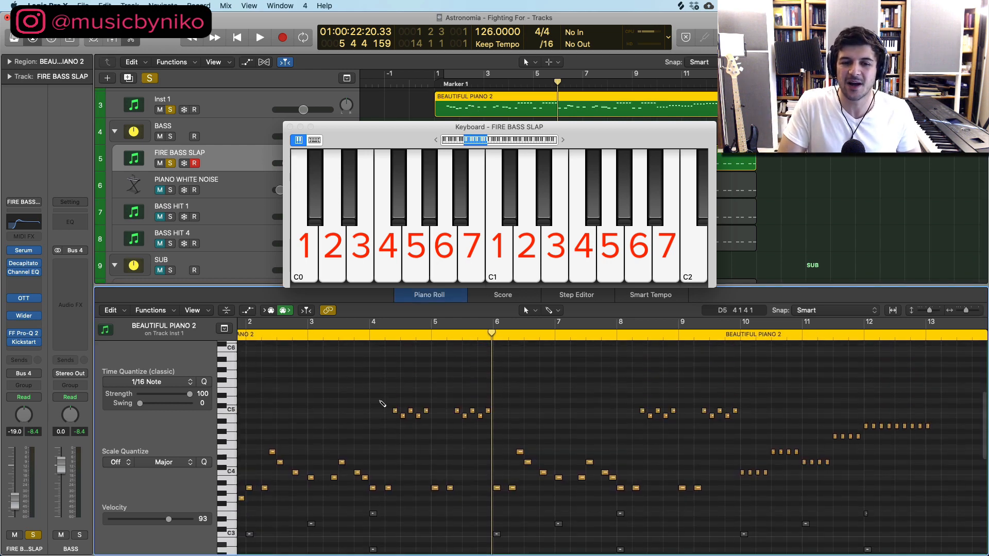
scroll(379, 403, "left", 2)
scroll(380, 403, "left", 1)
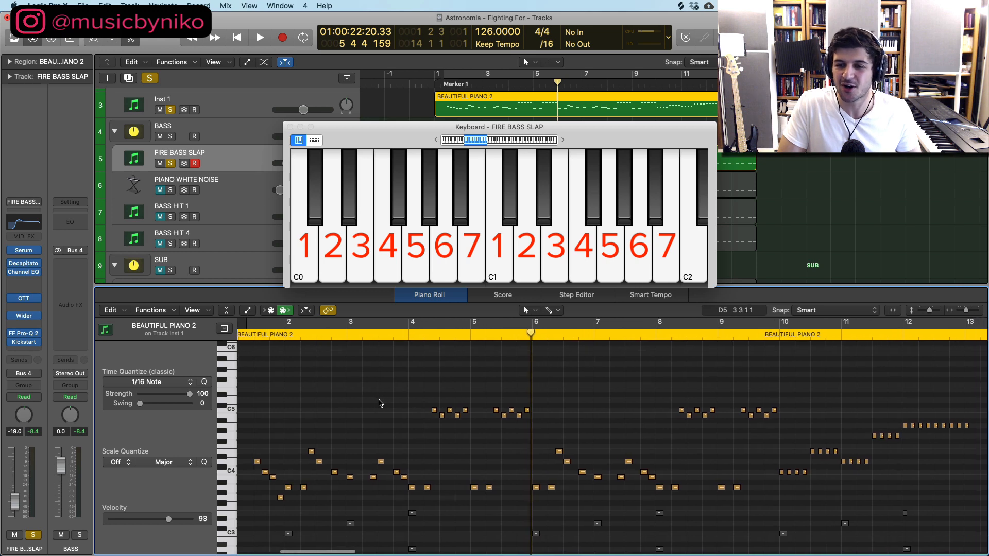
scroll(367, 400, "down", 1)
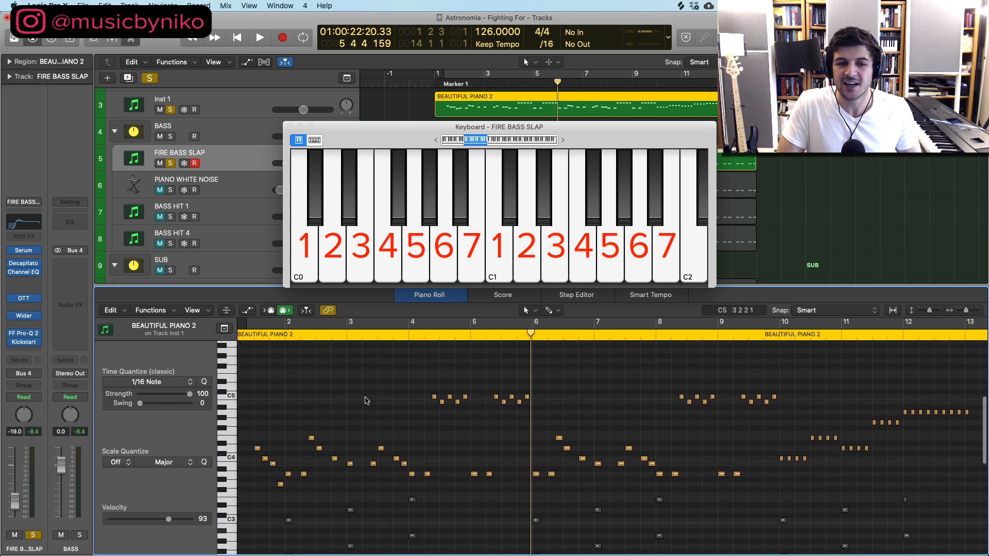
scroll(366, 401, "down", 2)
left_click_drag(212, 288, 214, 276)
key("z")
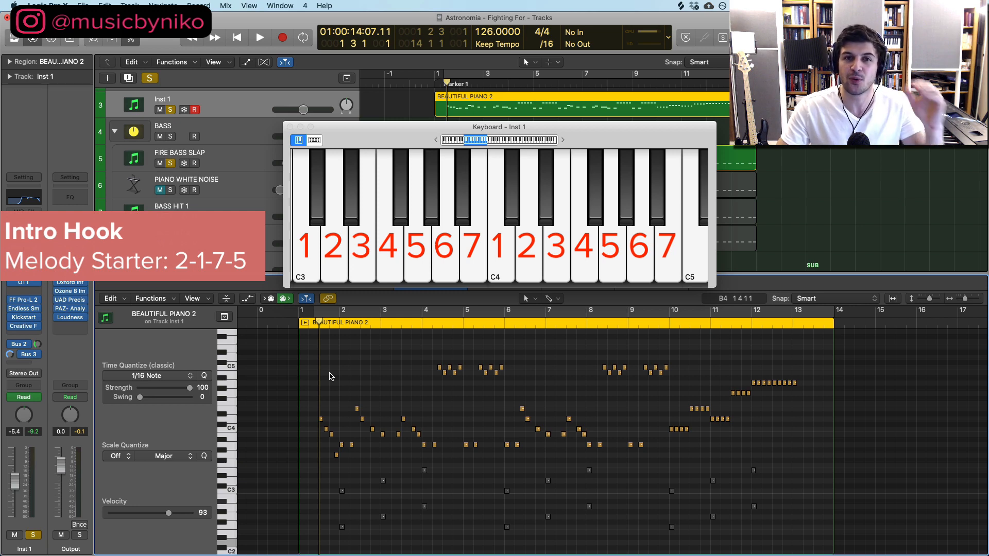
- Play the intro hook's opening notes from bar 1 beat 3 and stop just after bar 2
key("space")
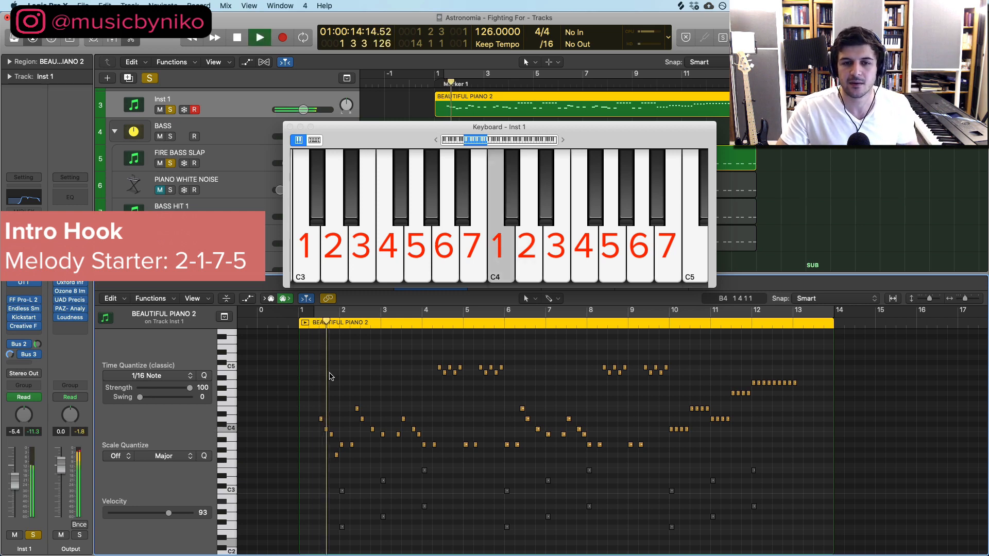
key("space")
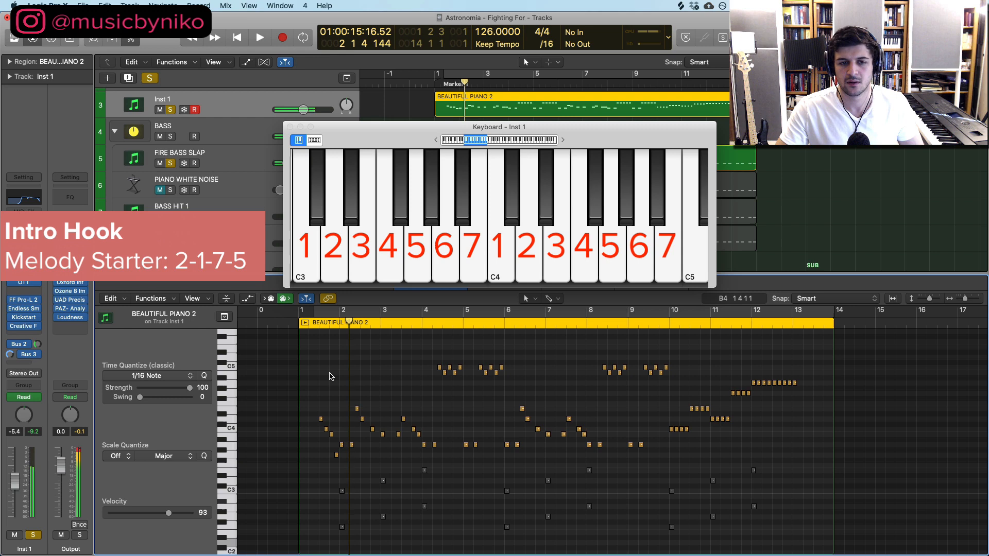
- Play the melody from bar 2 to about the end of bar 5, and replay its opening from bar 2
left_click(340, 323)
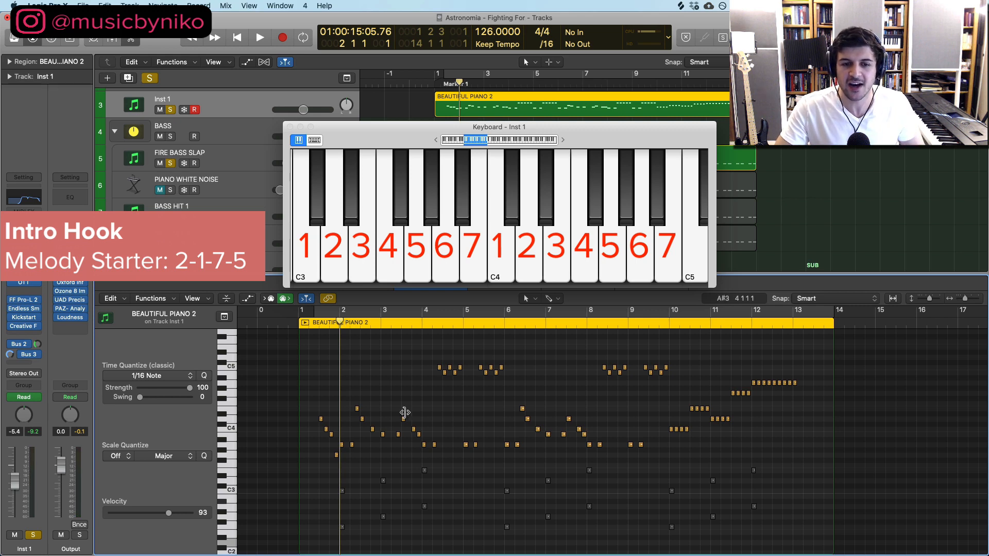
key("space")
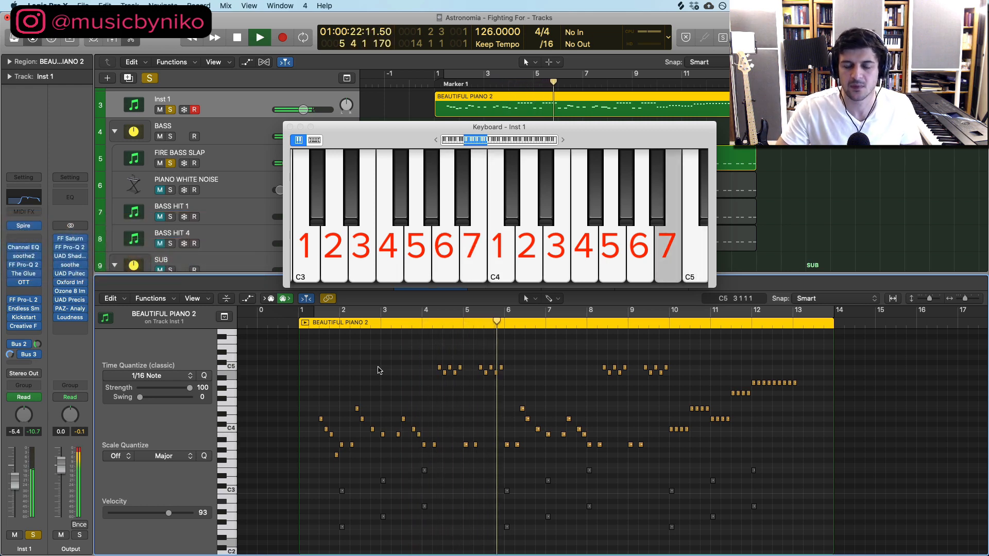
key("space")
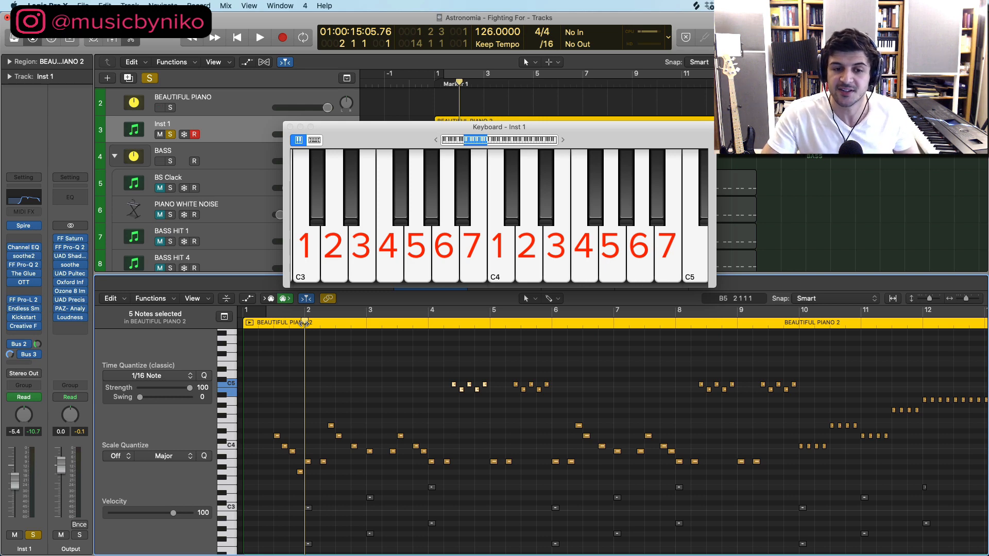
key("space")
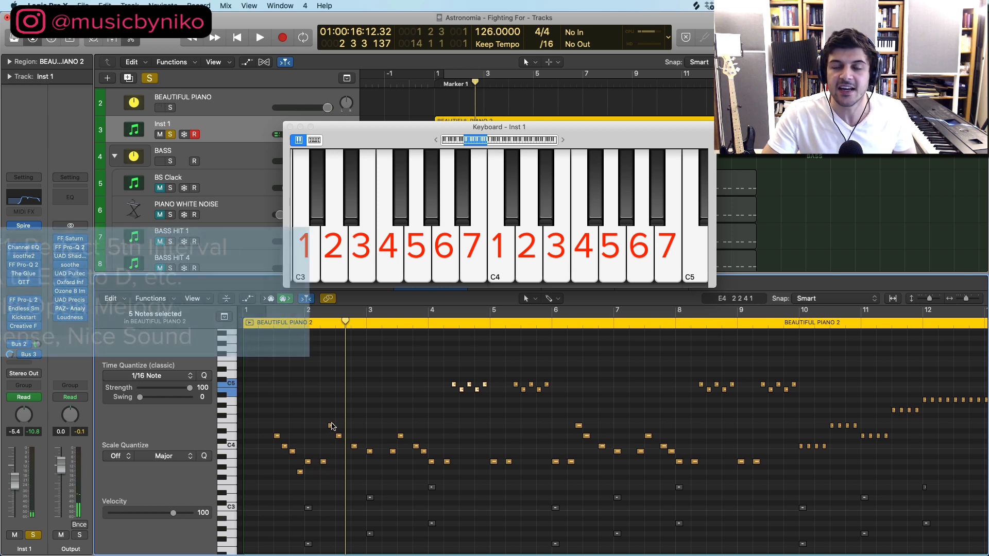
- Play the melody from the start of bar 4 to near the end of that bar
mouse_move(332, 427)
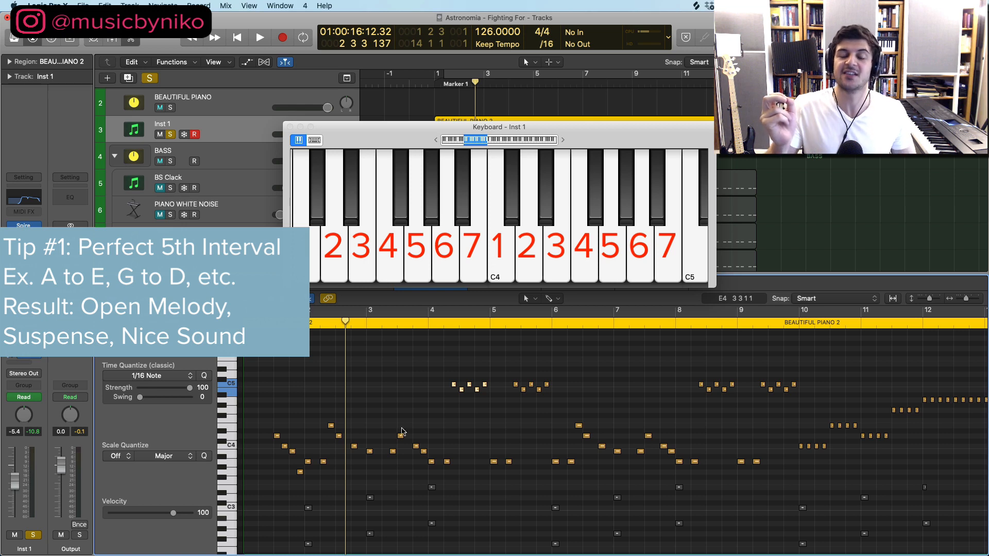
left_click(428, 329)
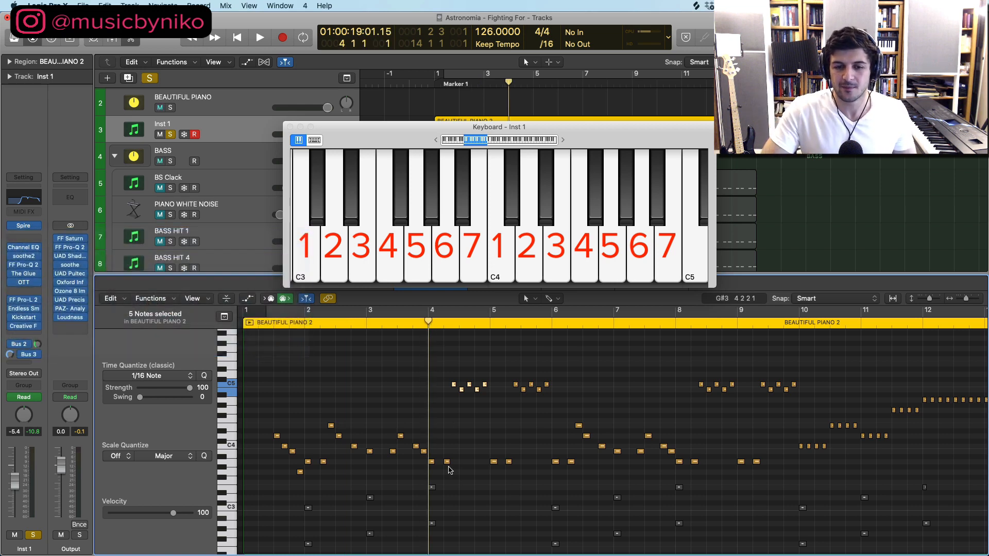
key("space")
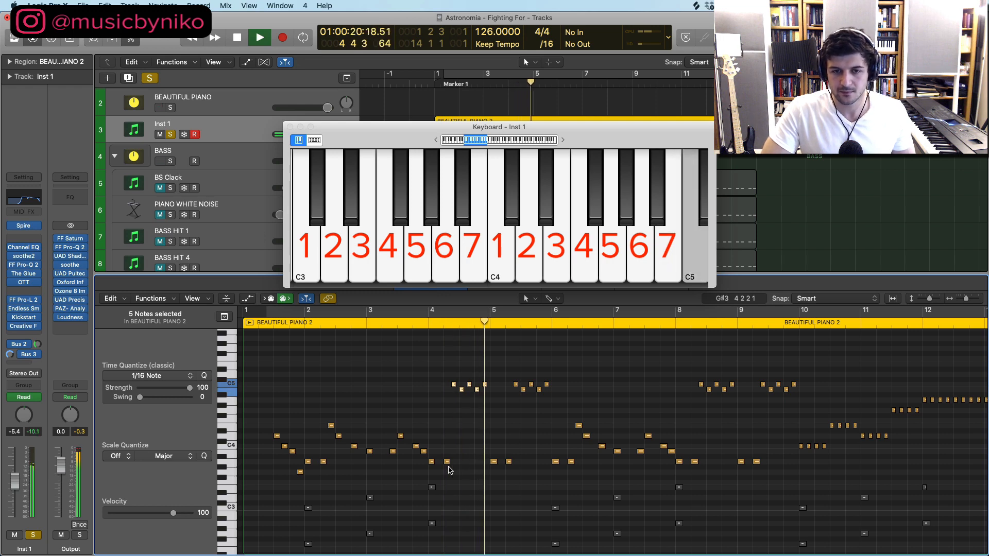
key("space")
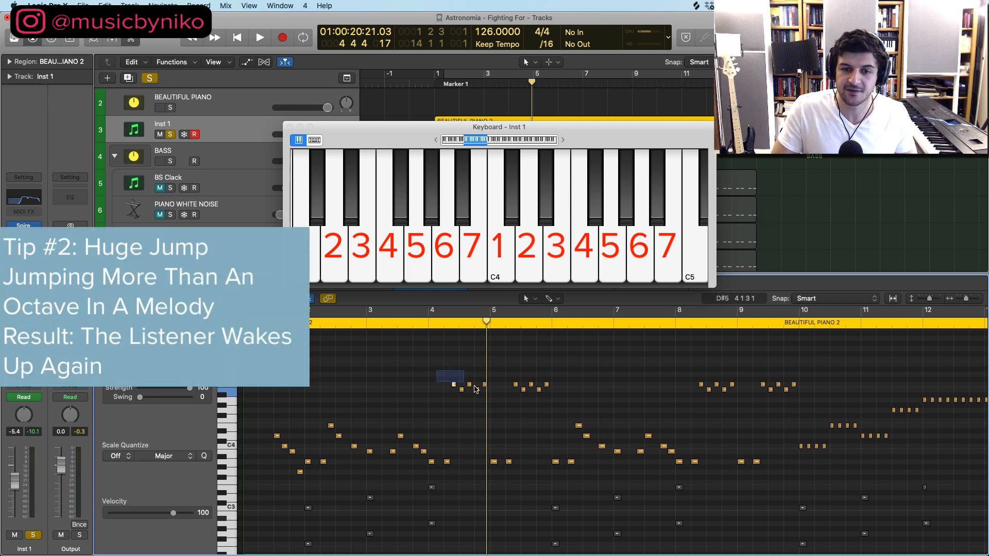
- Transpose the high note groups in bars 4 and 5 down an octave
key("alt+shift+Down")
left_click_drag(499, 362, 558, 402)
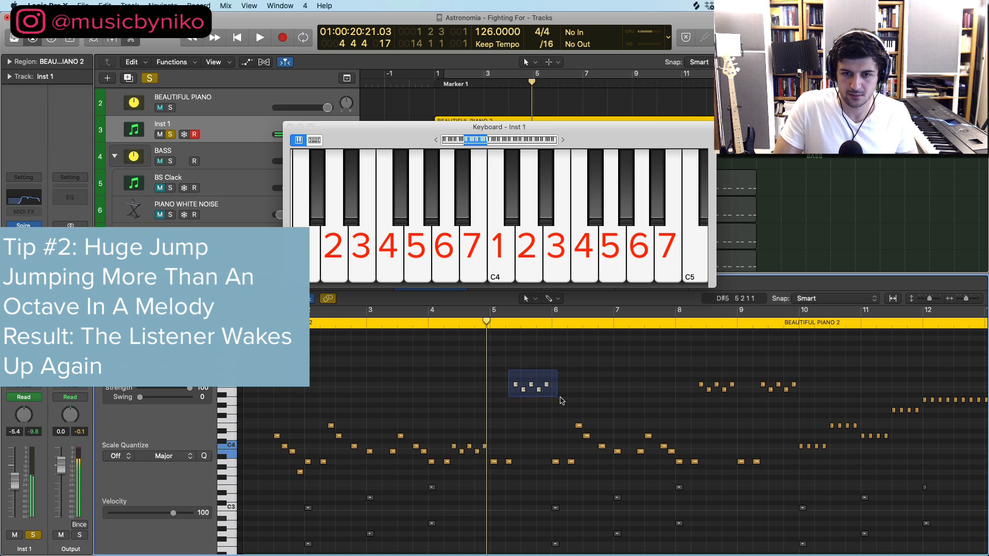
key("alt+shift+Down")
- Play the lowered melody from bar 4 to near the end of bar 6, and raise the bar 4 and 5 groups back up an octave
left_click_drag(487, 338, 432, 351)
key("space")
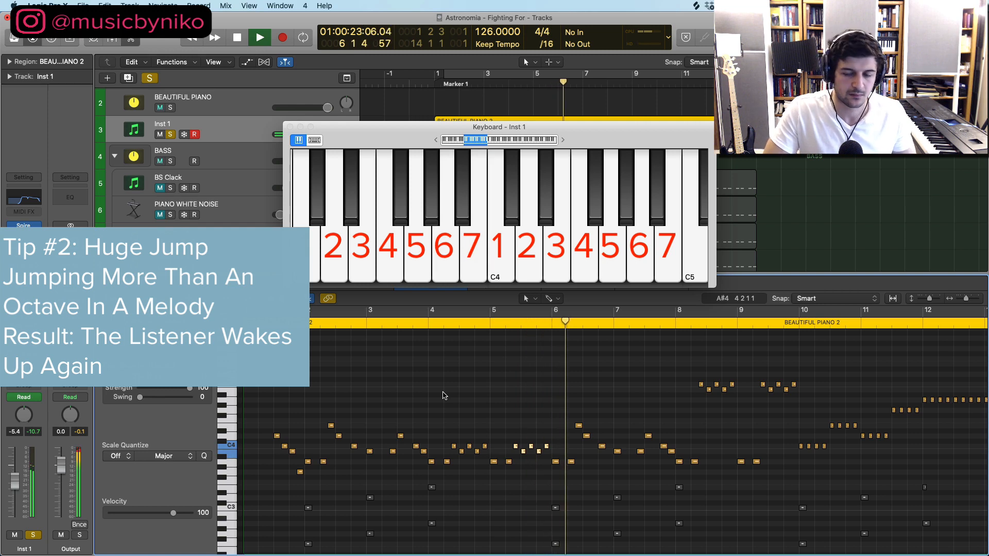
key("space")
left_click_drag(441, 439, 554, 463)
key("shift+alt+Up")
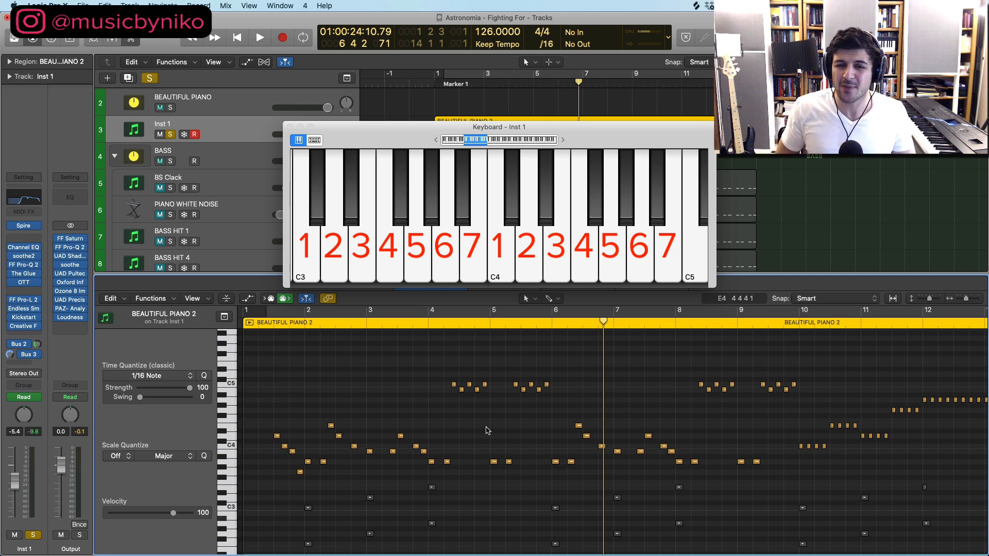
- Play the running eighth notes from bar 10 to just after bar 13, and highlight their repeated-note groups in bars 10 and 12
scroll(488, 431, "right", 5)
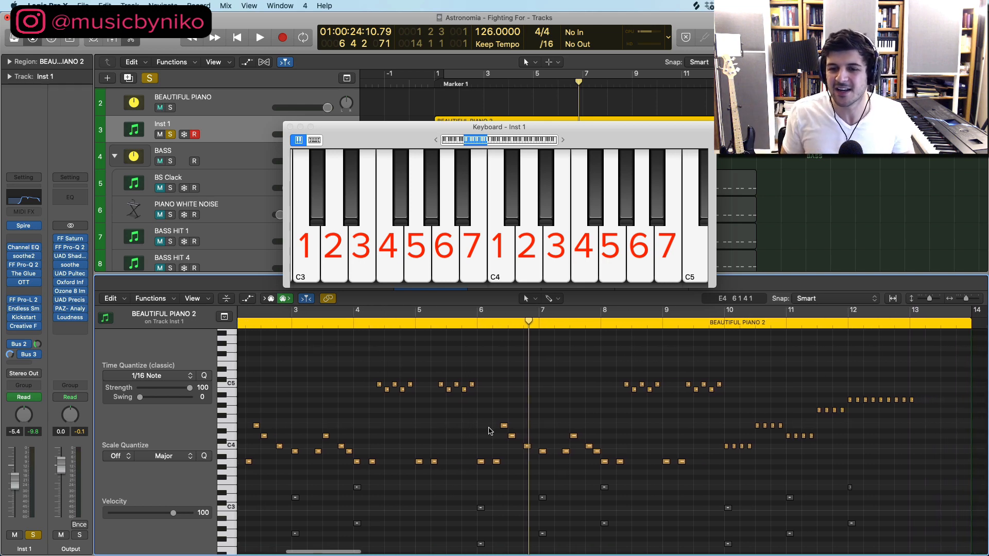
scroll(487, 431, "right", 1)
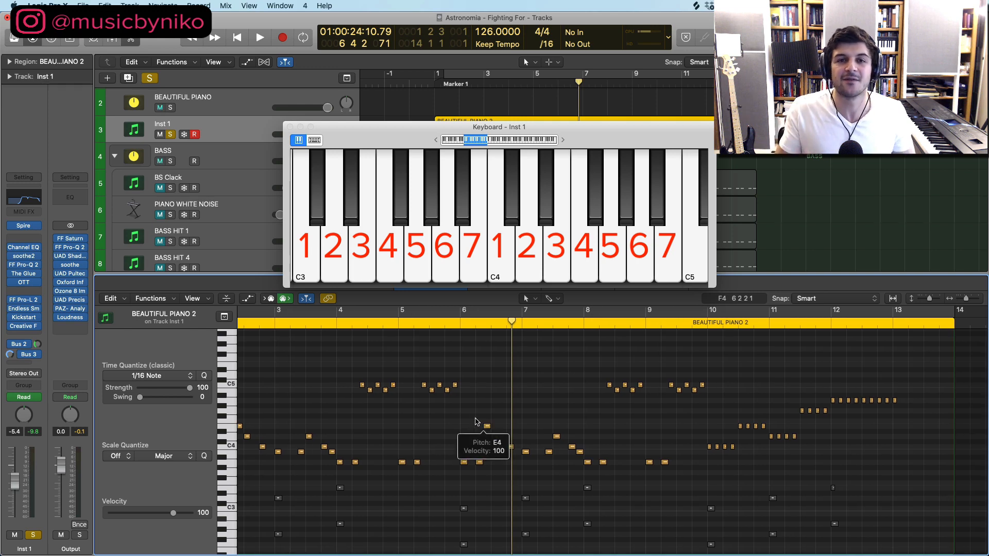
scroll(546, 400, "right", 1)
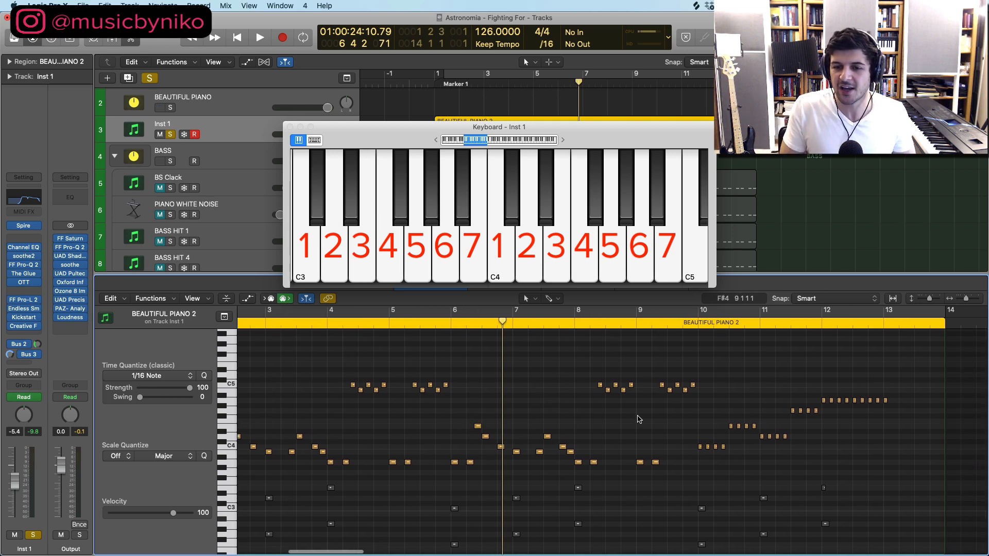
scroll(626, 416, "right", 4)
left_click(619, 323)
key("space")
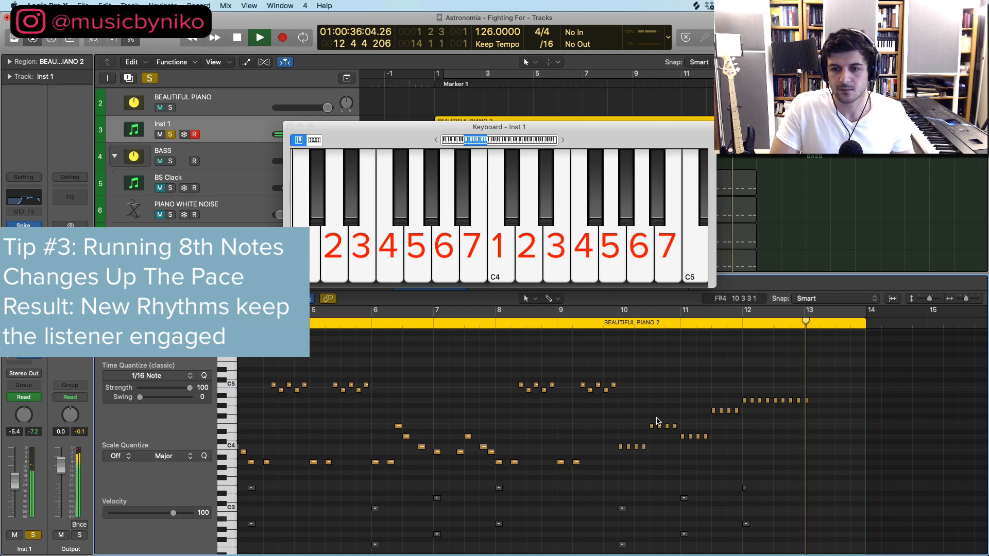
key("space")
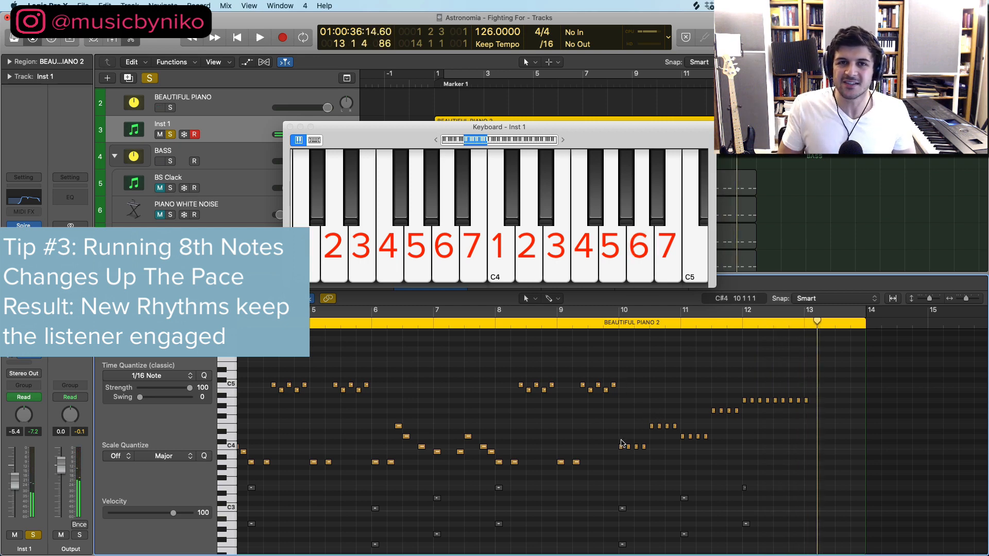
left_click_drag(607, 441, 647, 453)
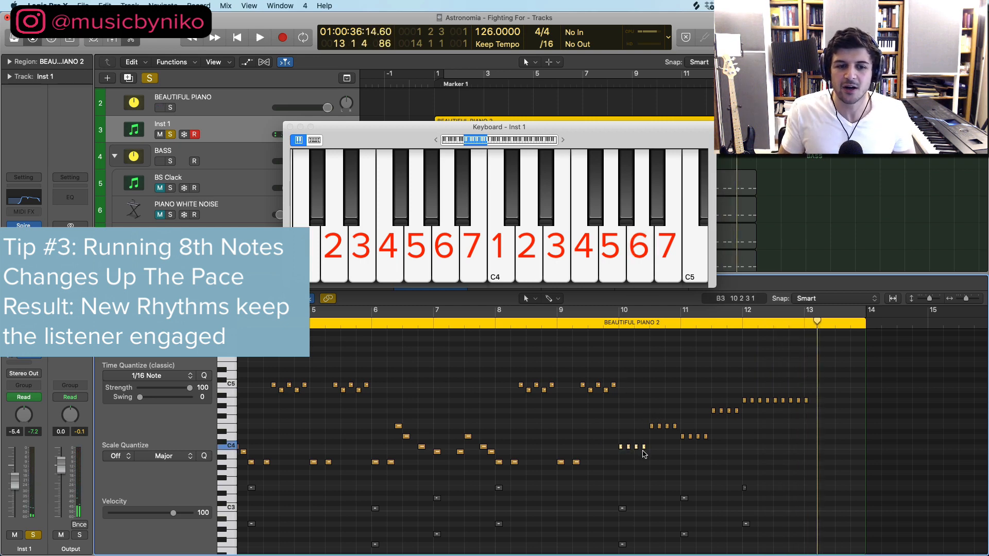
left_click_drag(635, 417, 809, 403)
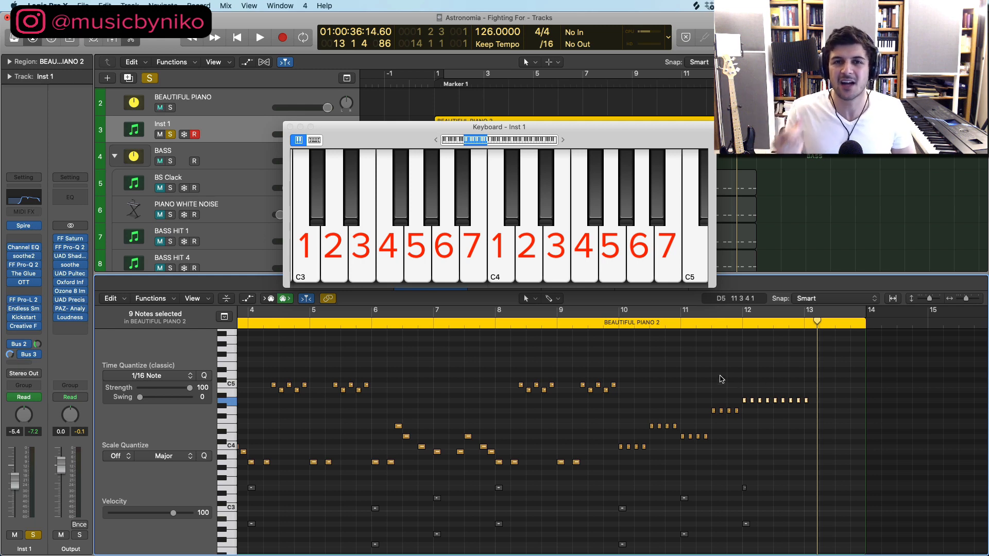
- Close the on-screen keyboard and solo the KICK track along with the lead and BS Clack
left_click(291, 127)
scroll(173, 189, "down", 5)
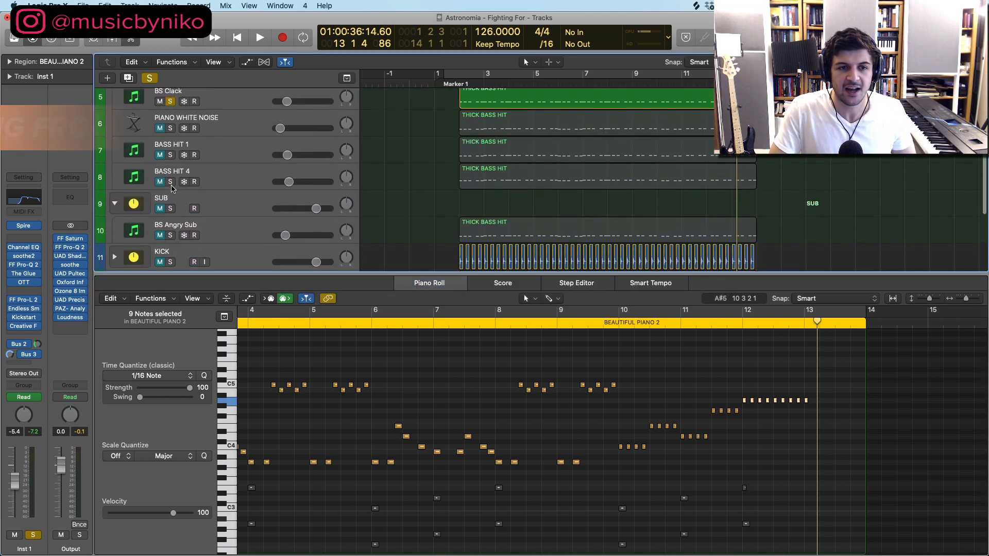
left_click(171, 247)
- Reduce the track heights to view the whole arrangement while the lead, BS Clack and kick play
key("super+Up")
key("super+Up")
key("super+Up")
key("super+Up")
key("super+Up")
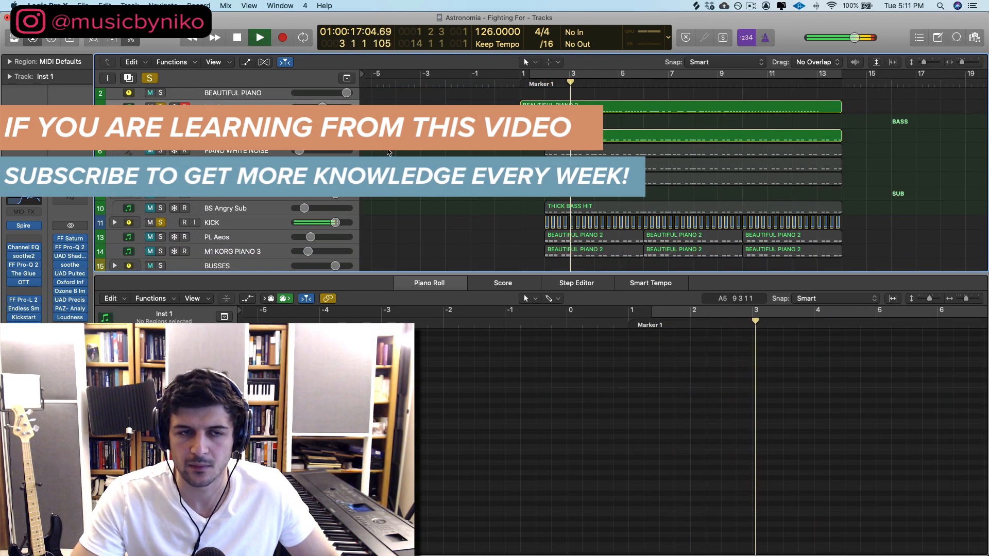
scroll(399, 151, "right", 2)
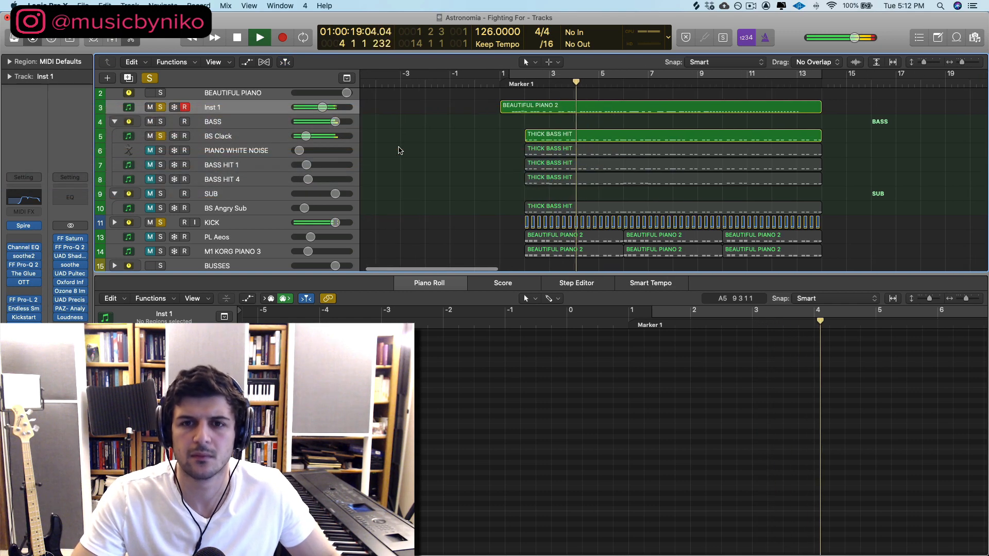
scroll(400, 151, "right", 1)
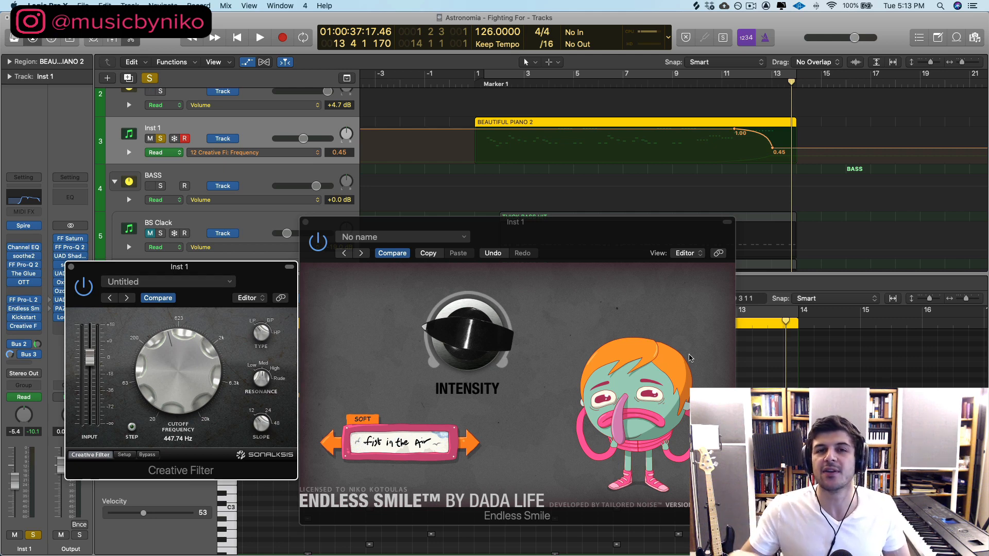
- Bypass Endless Smile and play from bar 11 to past bar 13 to hear the Creative Filter sweep on its own
left_click(322, 242)
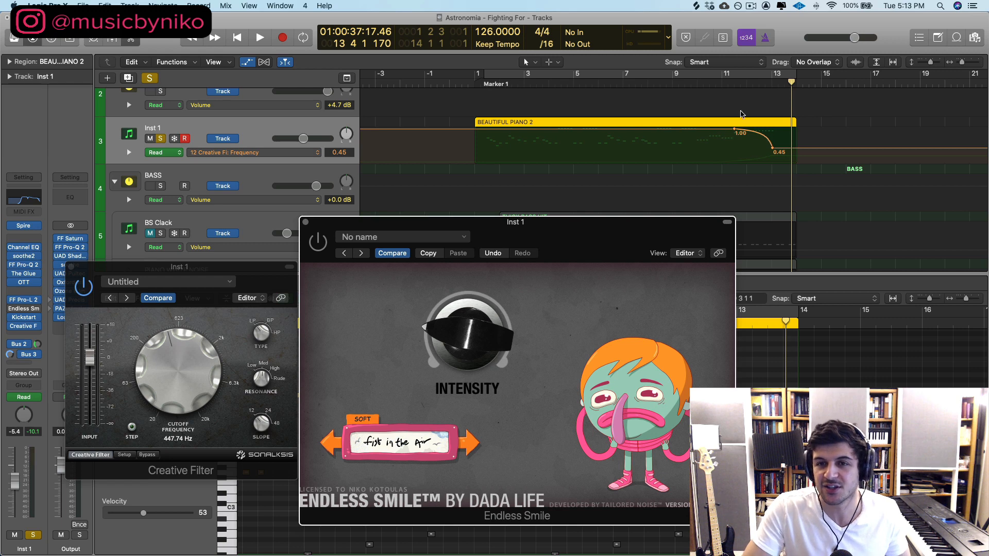
left_click(723, 81)
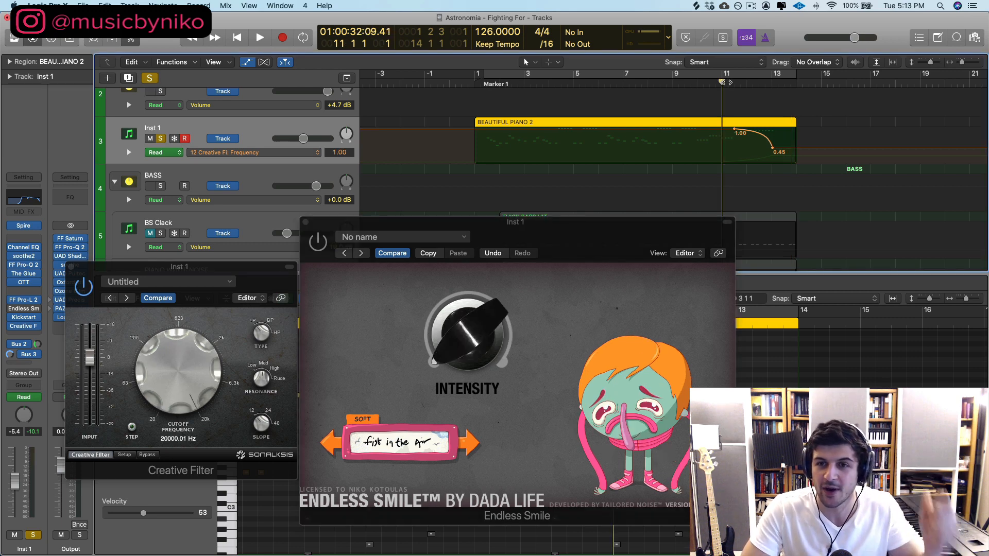
key("space")
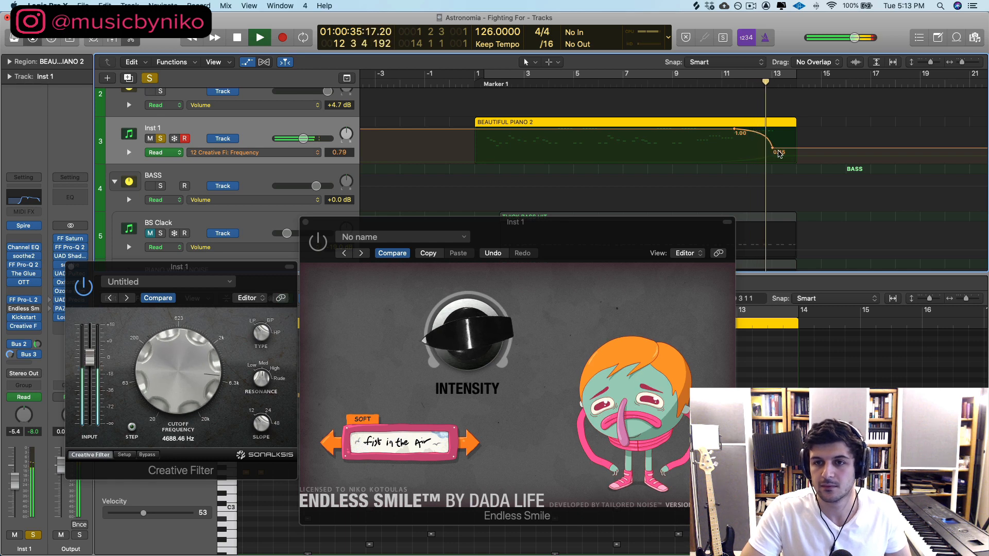
key("space")
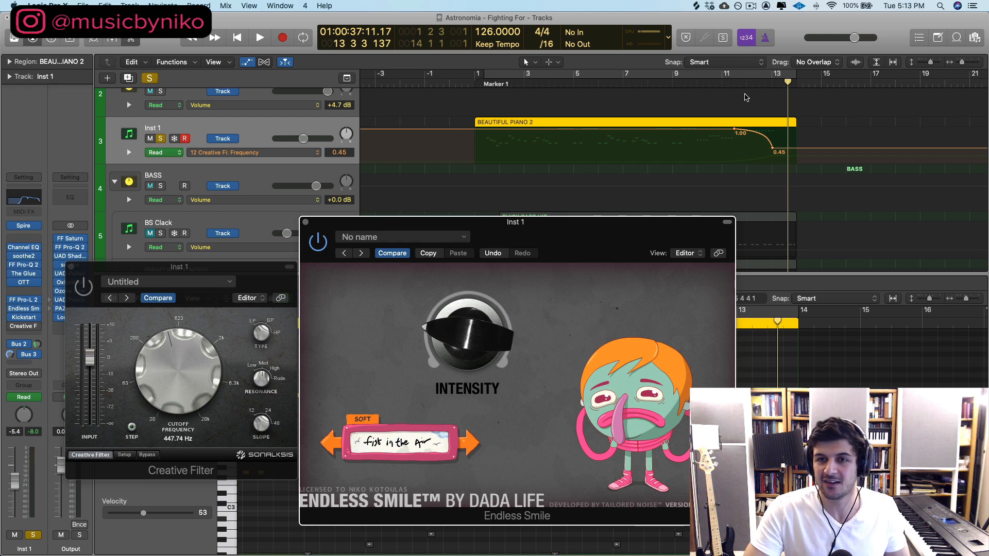
- Show the Endless Smile Intensity automation on Inst 1 and play it from bar 11 beat 3
left_click(735, 85)
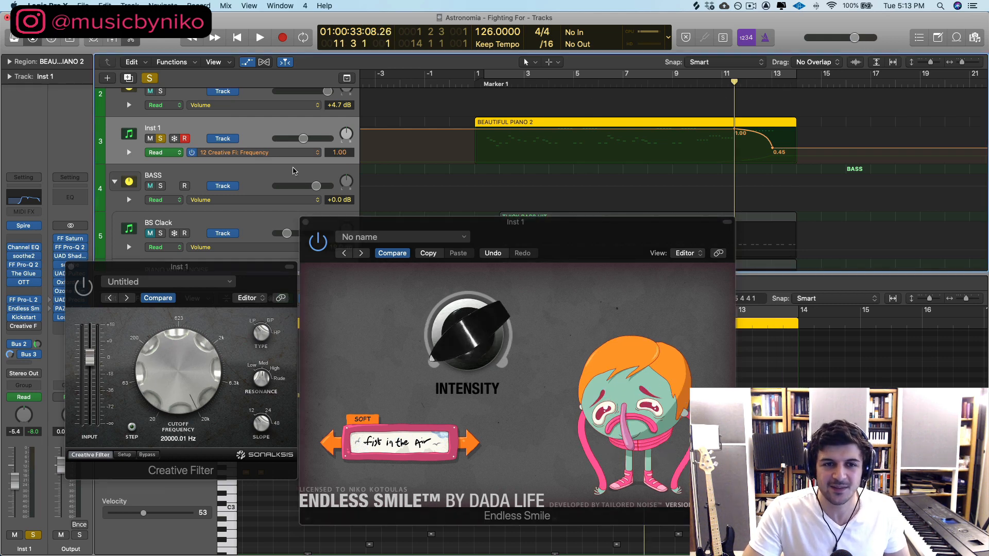
left_click(296, 153)
left_click(304, 149)
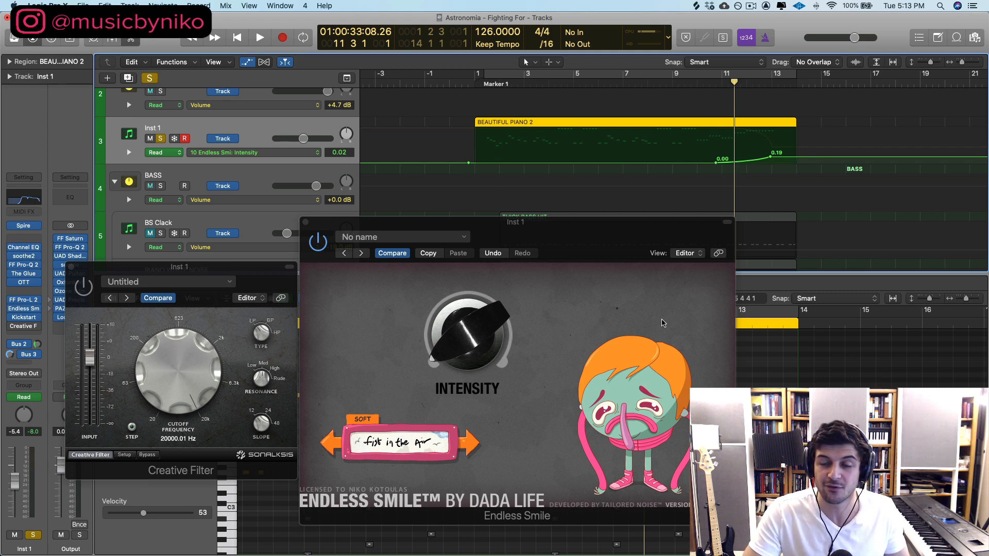
key("space")
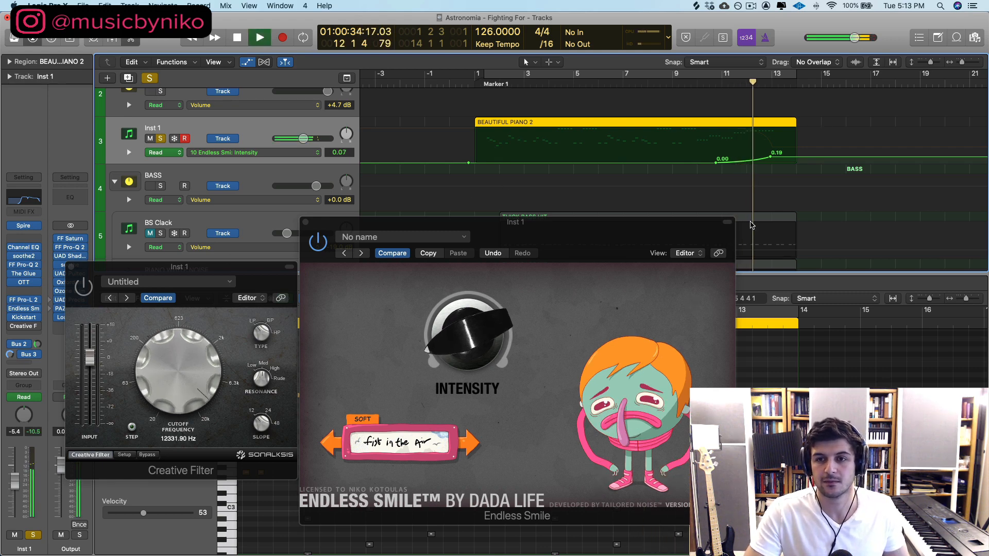
- Try 0.24 for the last Endless Smile Intensity automation point near bar 13, stop playback, and set the point to 0.16
left_click_drag(771, 156, 773, 157)
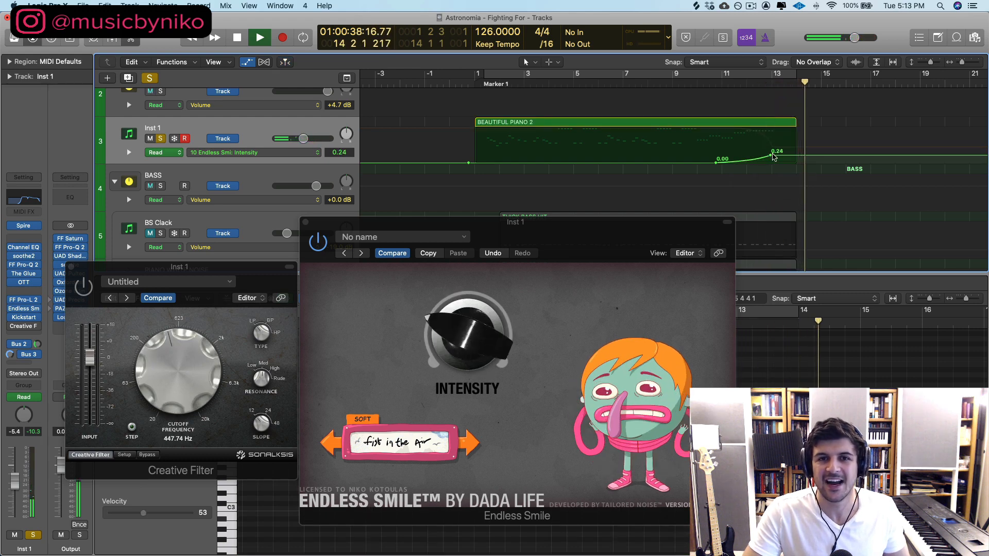
key("space")
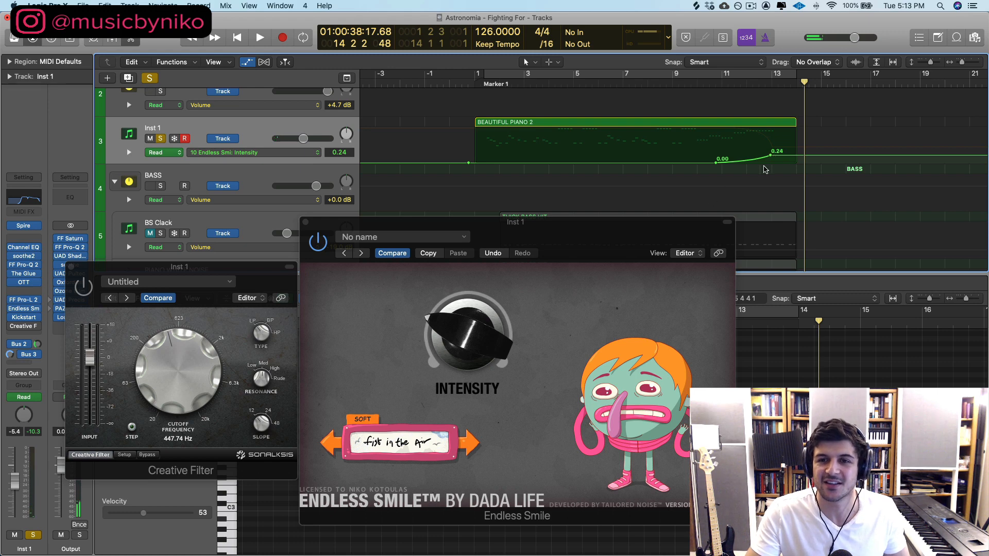
left_click_drag(771, 156, 771, 158)
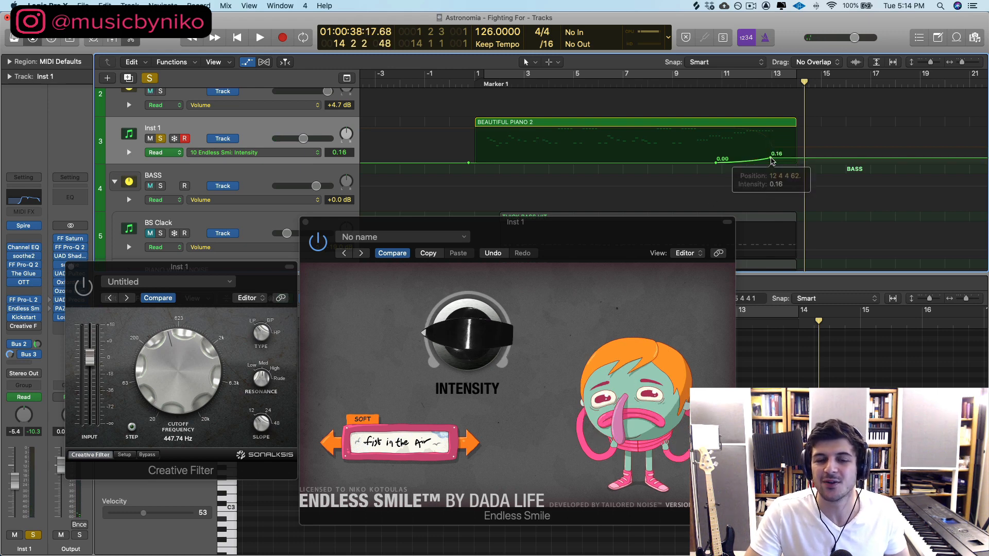
- Turn Creative Filter back on and play both effects together from bar 12 to past bar 14
left_click(84, 287)
left_click(755, 84)
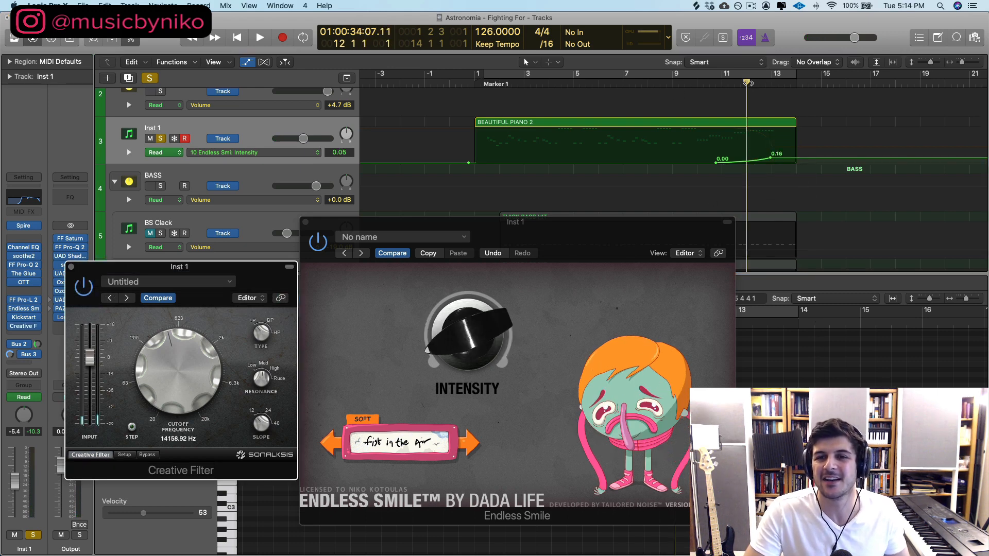
key("space")
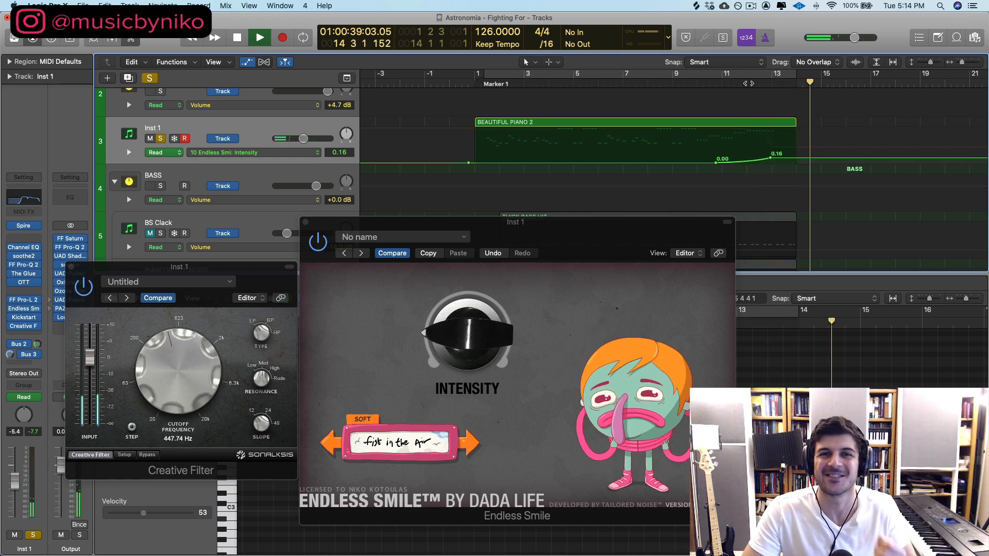
key("space")
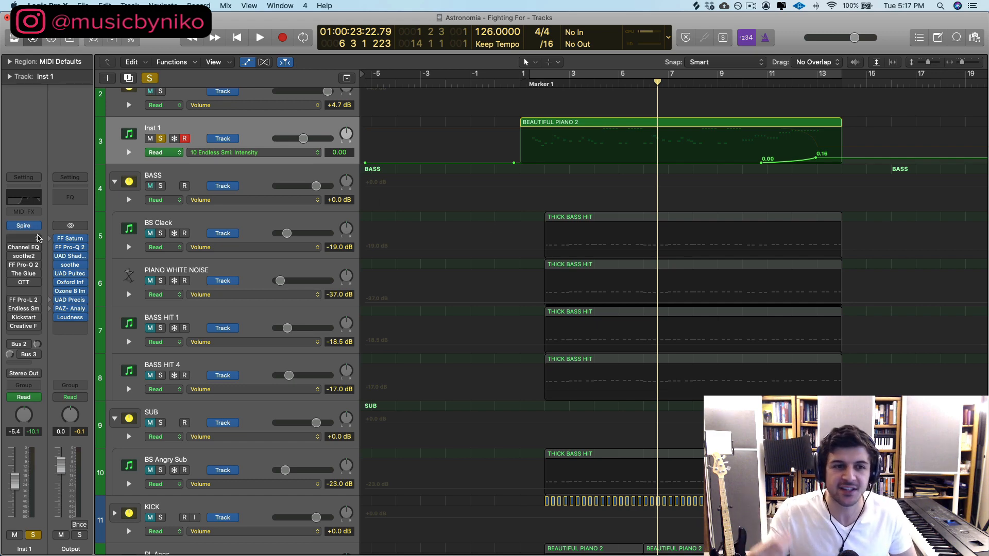
- Enable the Channel EQ on Inst 1 and open its window
left_click(11, 248)
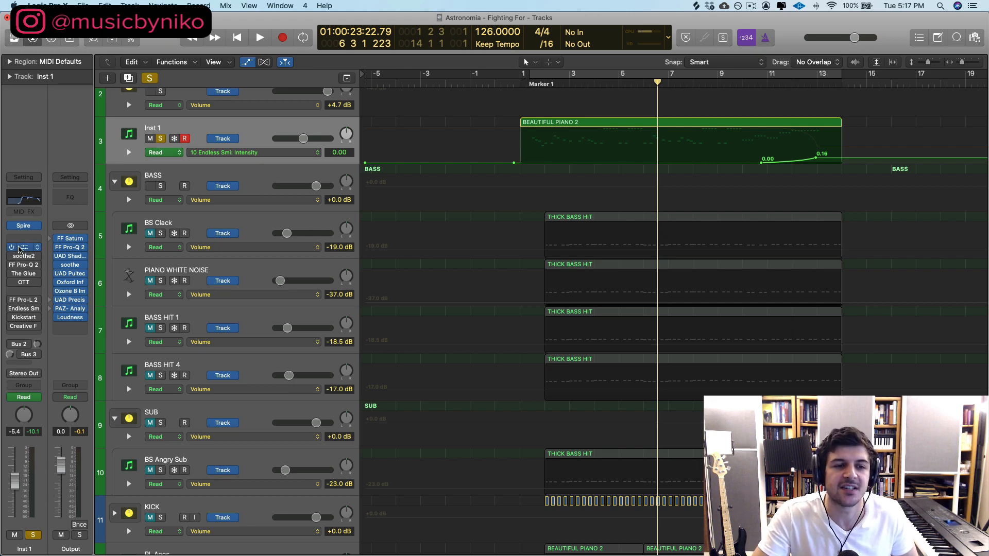
left_click(25, 248)
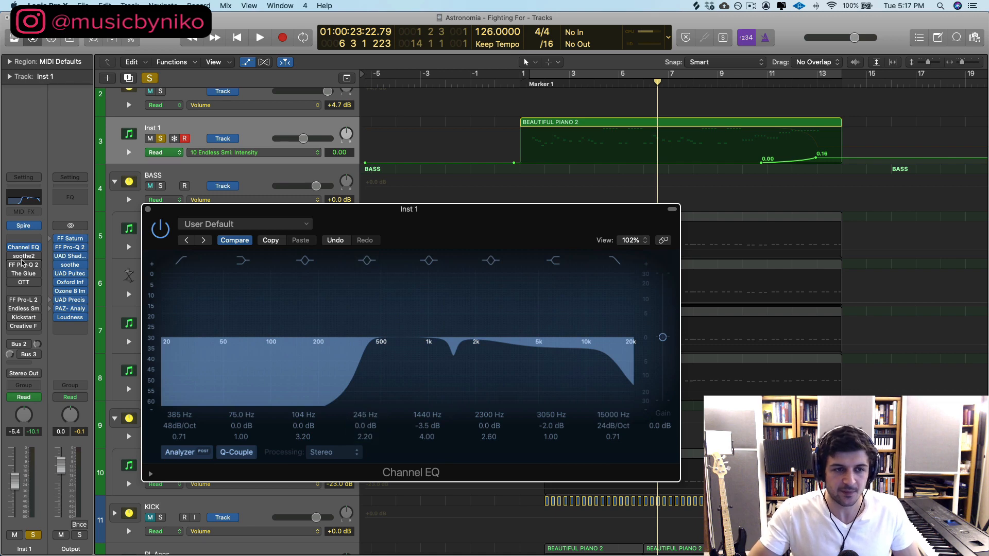
- Enable soothe2 on Inst 1 and play the lead through bar 5 with its window open, closing the window at the end
left_click(12, 256)
left_click(19, 259)
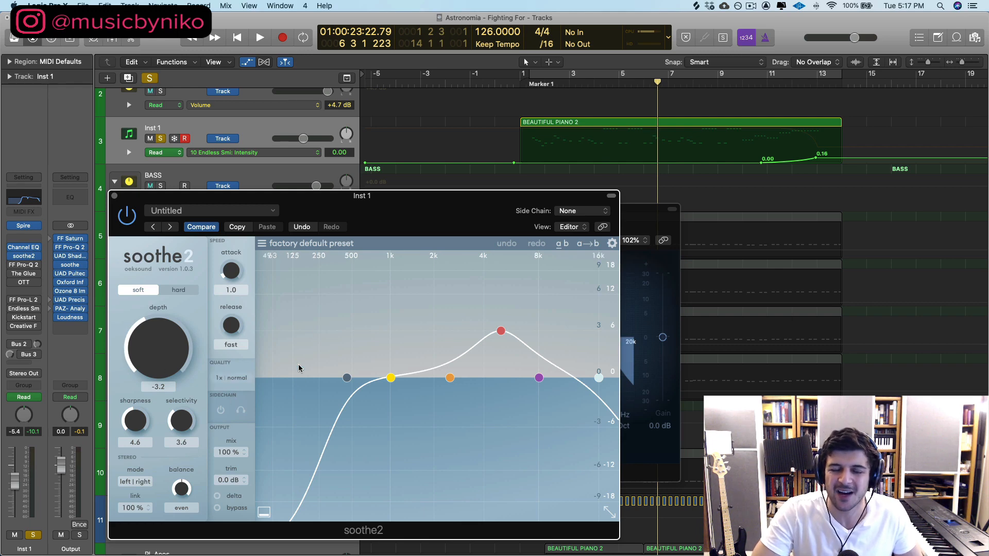
left_click(589, 88)
key("space")
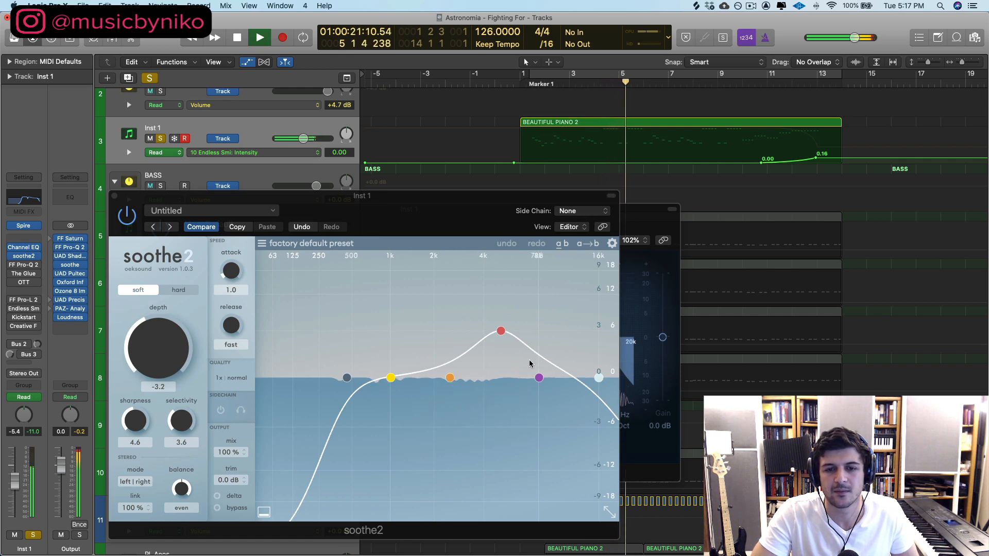
key("space")
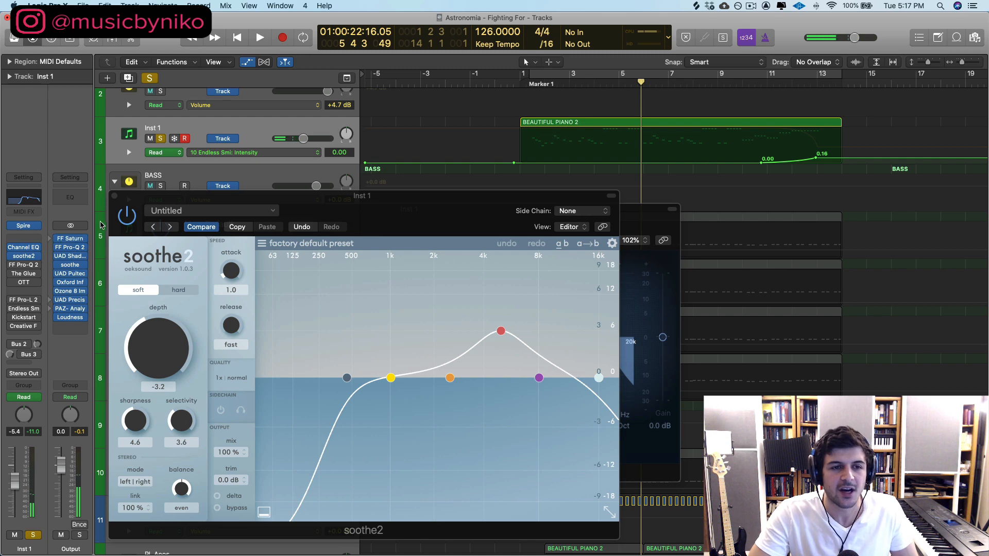
left_click(115, 197)
- Enable FF Pro-Q 2 on Inst 1 and audition its narrow 2.3 kHz band soloed and boosted to about 5.4 dB
mouse_move(22, 267)
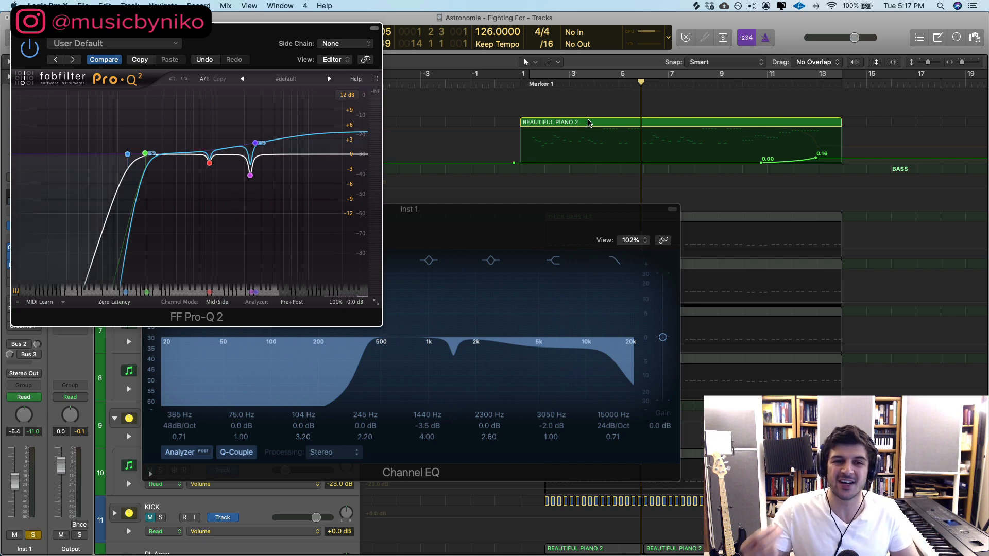
left_click(532, 92)
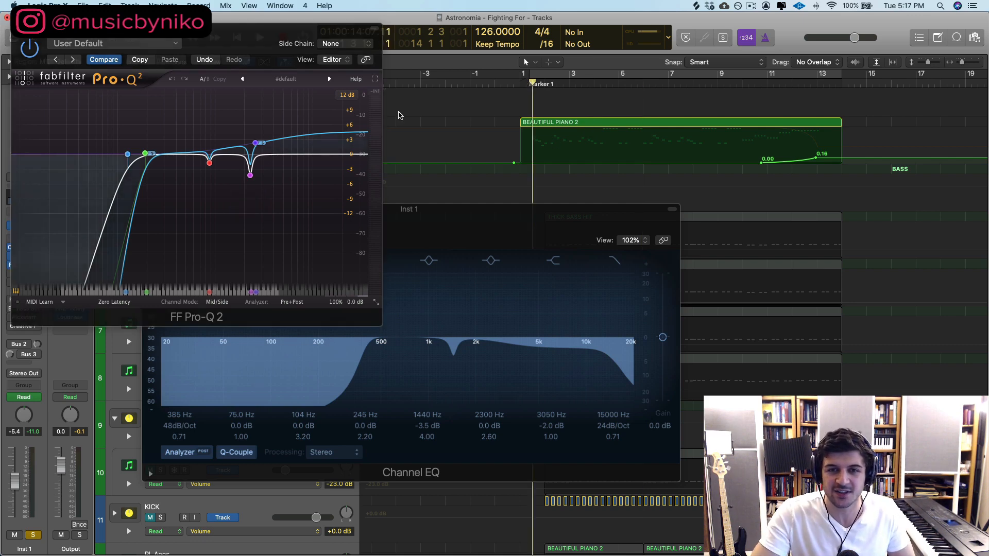
mouse_move(250, 178)
left_click_drag(250, 178, 250, 129)
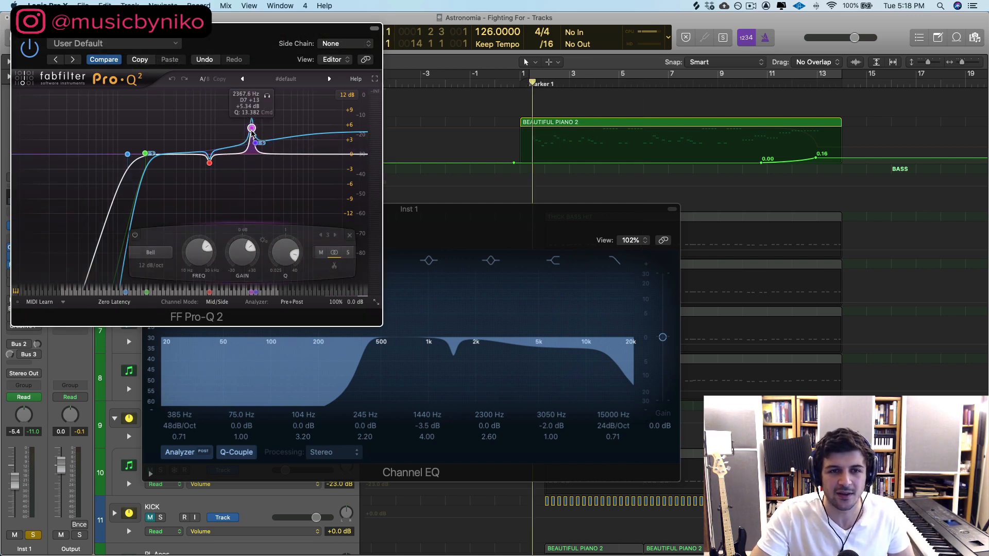
key("space")
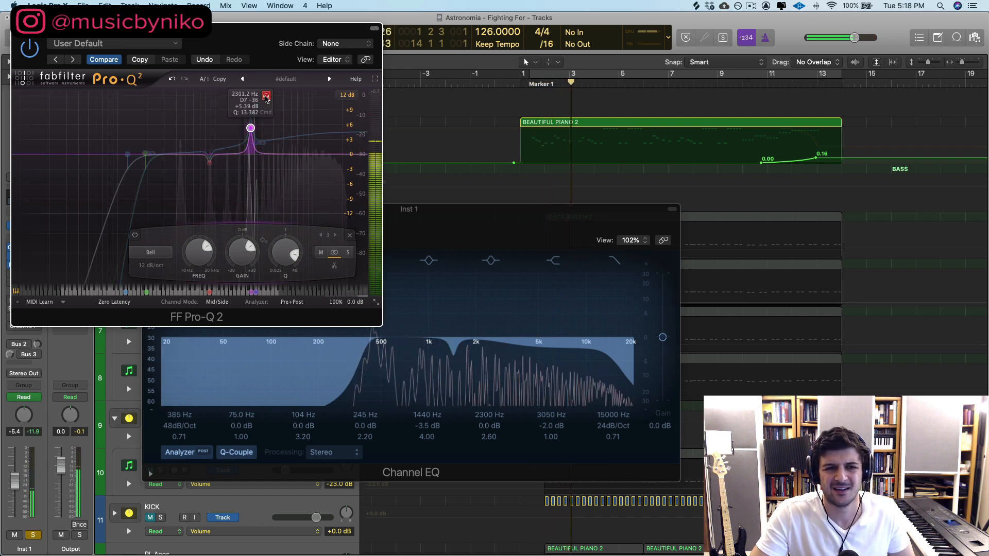
key("space")
- Pull the 2.3 kHz Pro-Q 2 band back down into a narrow cut and close both equalizer windows
left_click_drag(251, 135, 253, 180)
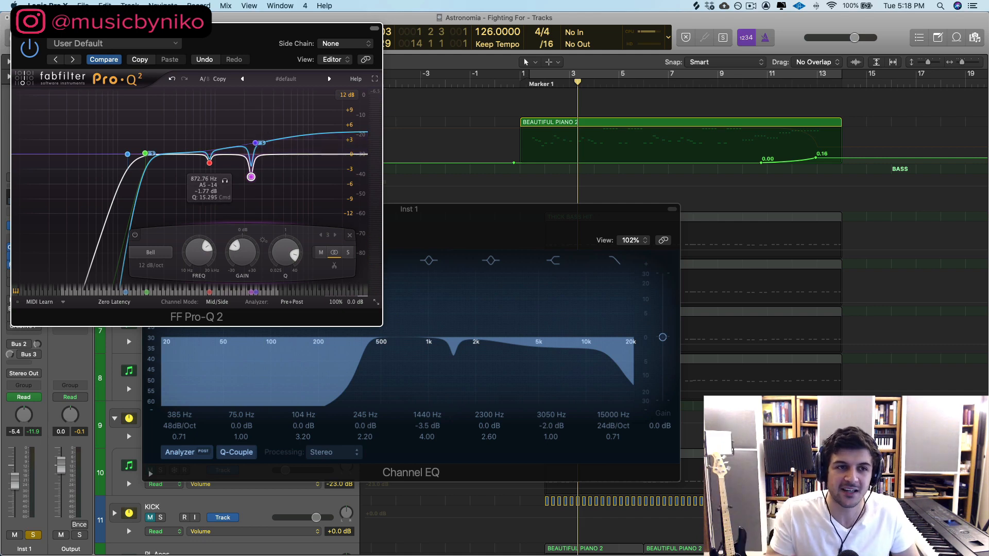
left_click(17, 28)
left_click(148, 209)
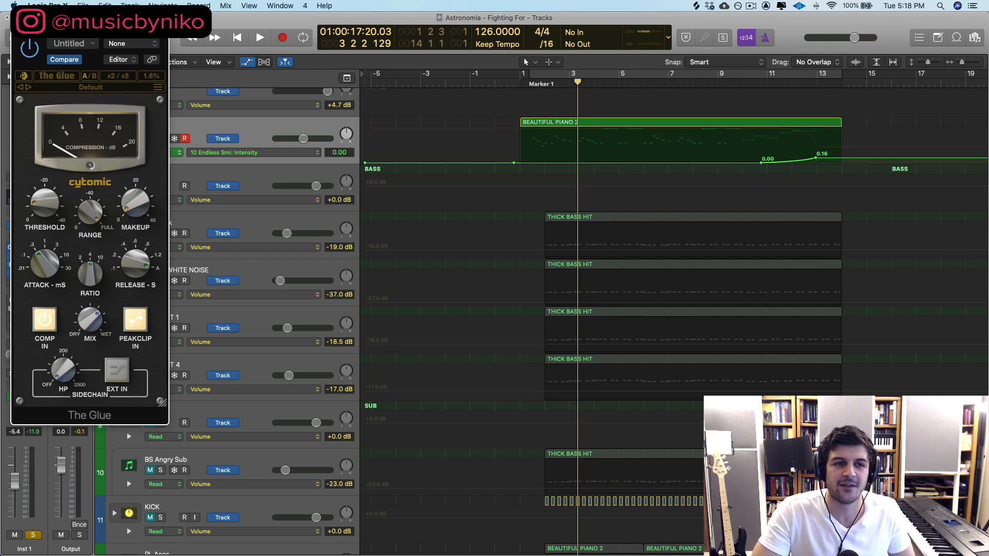
- Play the lead from bar 1 beat 4 with The Glue enabled, trying a different threshold, and close its window
left_click(547, 85)
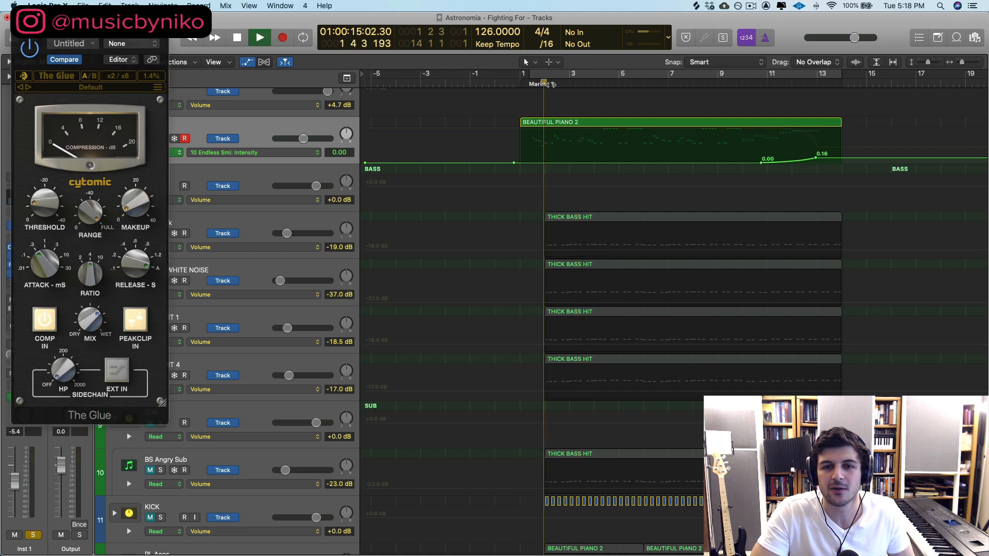
key("space")
left_click_drag(44, 204, 43, 192)
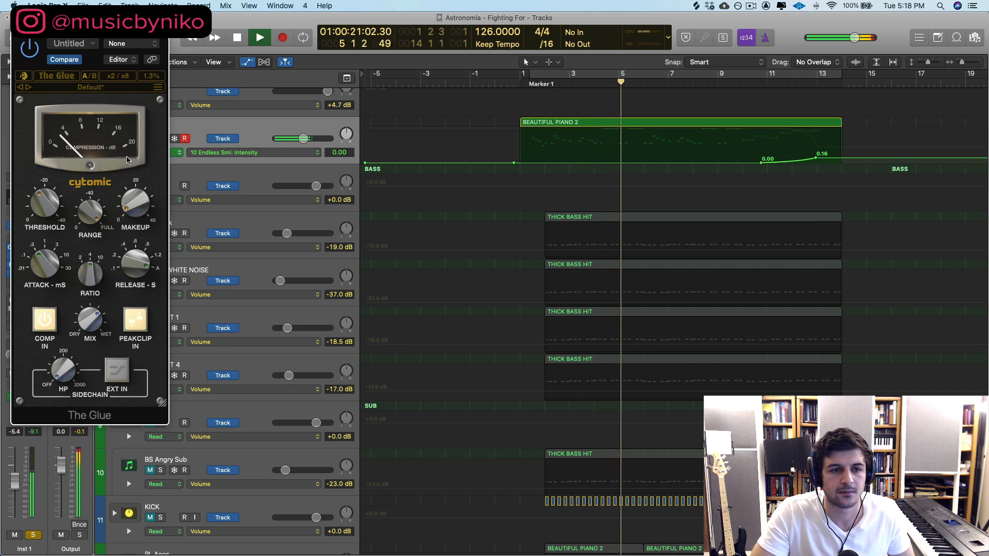
mouse_move(93, 215)
key("space")
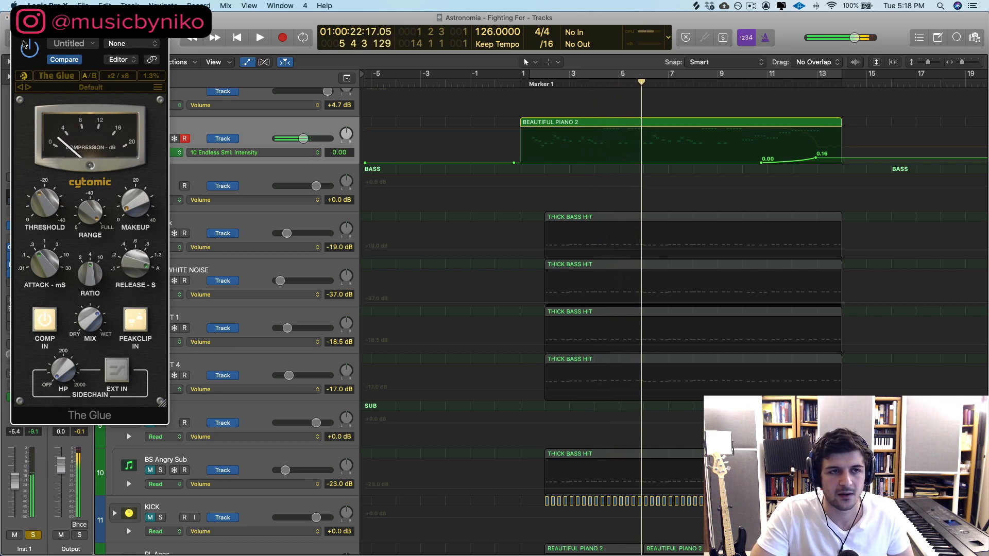
left_click(18, 30)
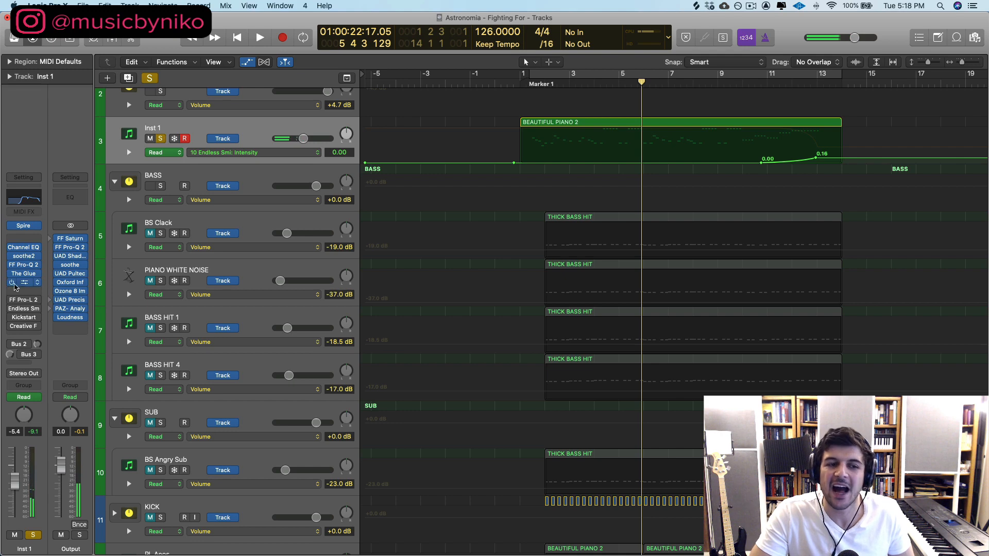
- Open OTT on Inst 1, play the lead on to bar 7 with it active, and close its window
left_click(41, 290)
key("space")
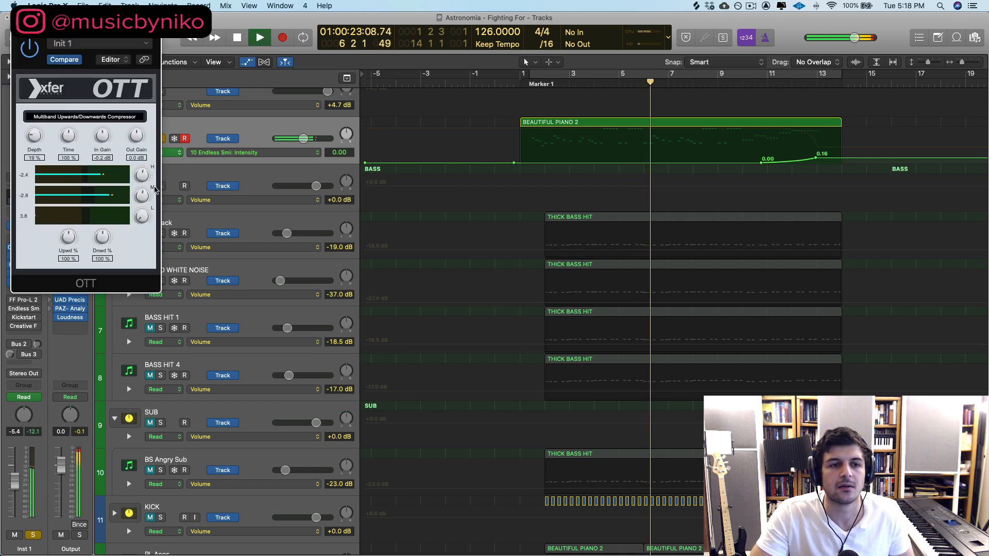
key("space")
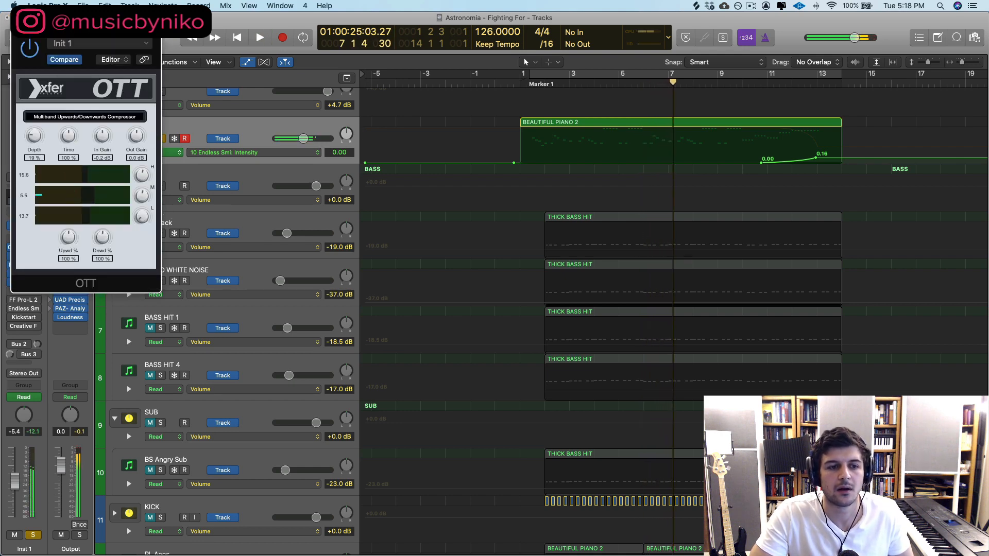
left_click(18, 30)
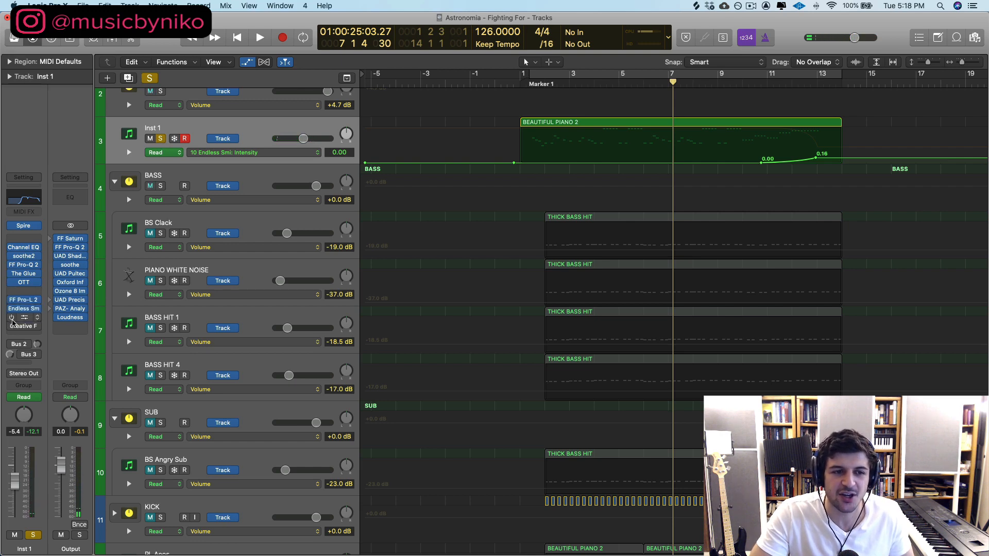
- Re-enable Kickstart, Creative Filter and the Bus 2 and Bus 3 sends on Inst 1, auditioning Kickstart up to bar 9
left_click(23, 318)
key("space")
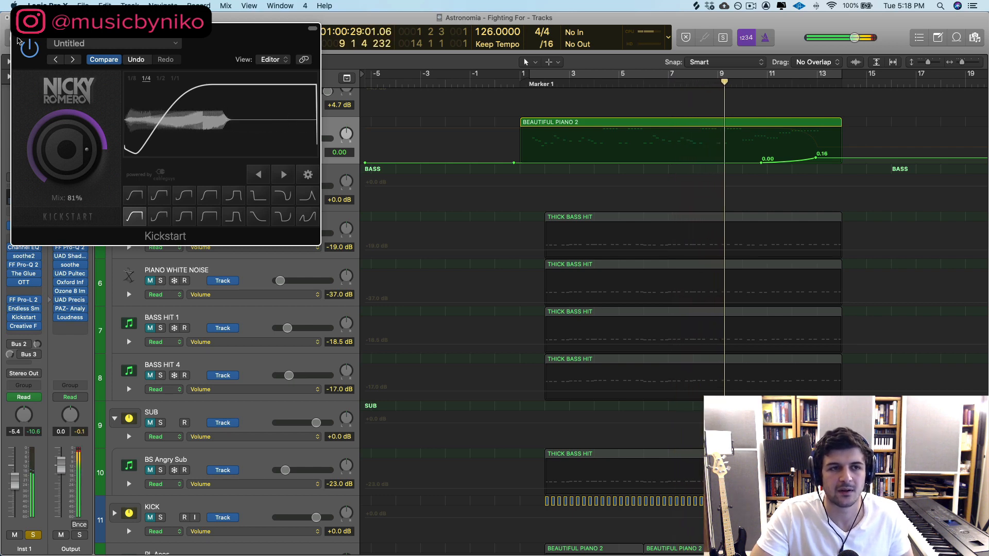
left_click(19, 28)
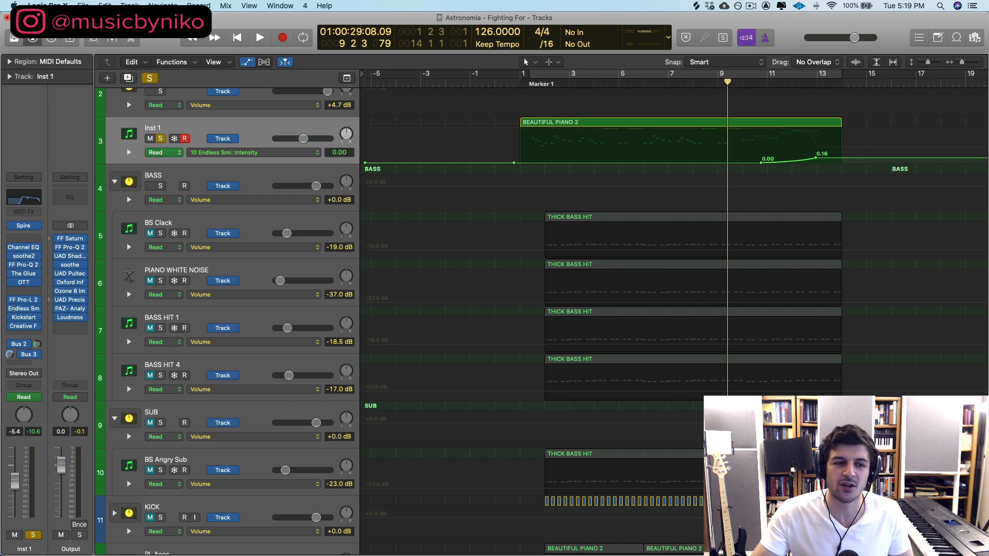
- Show the Aux 3 channel strip fed by the Bus 2 send and review its ValhallaVintageVerb settings
left_click(21, 344)
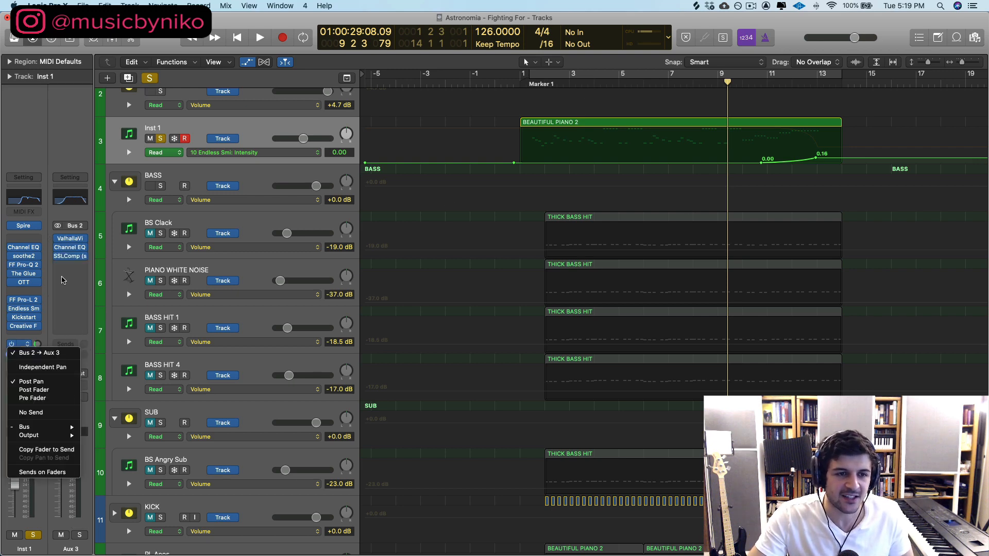
left_click(62, 281)
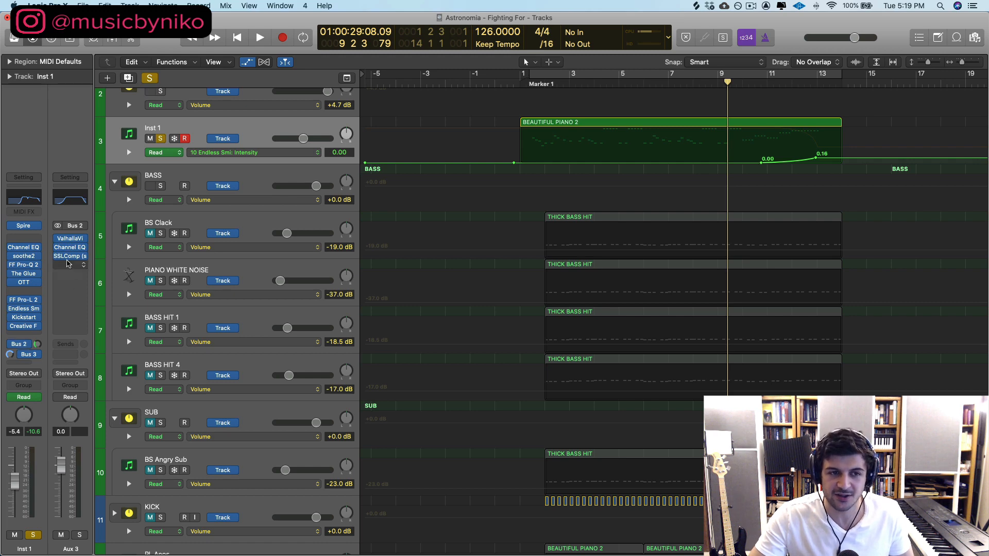
scroll(239, 225, "down", 1)
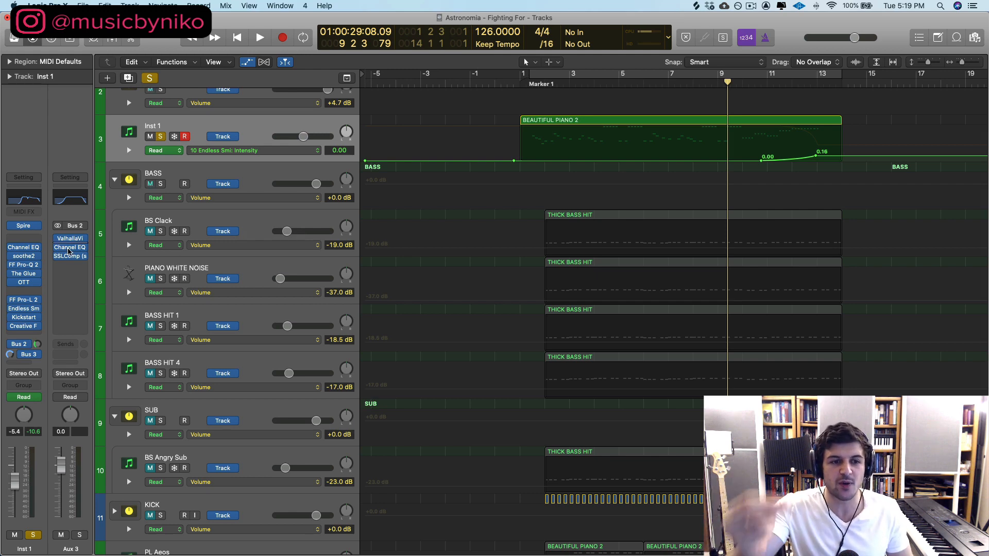
left_click(70, 239)
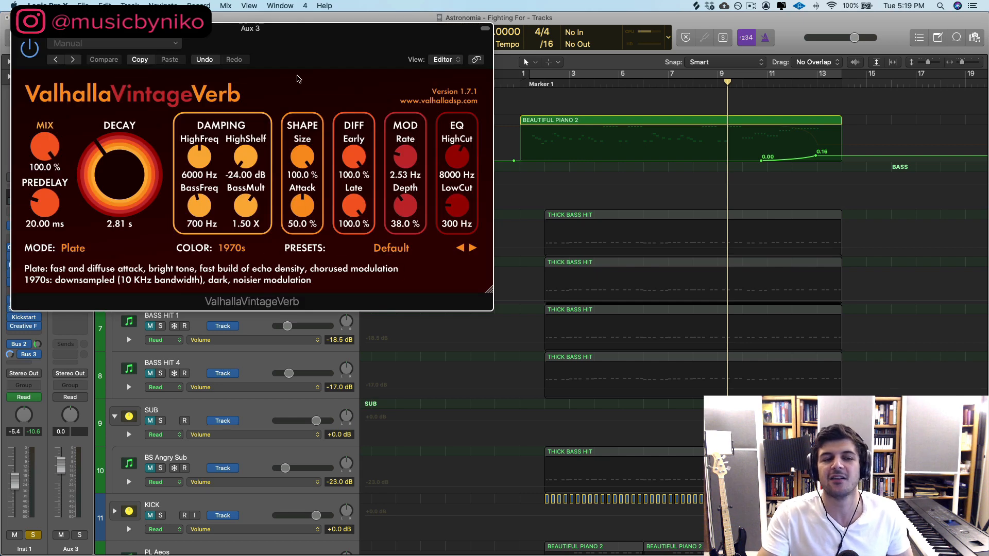
left_click(17, 28)
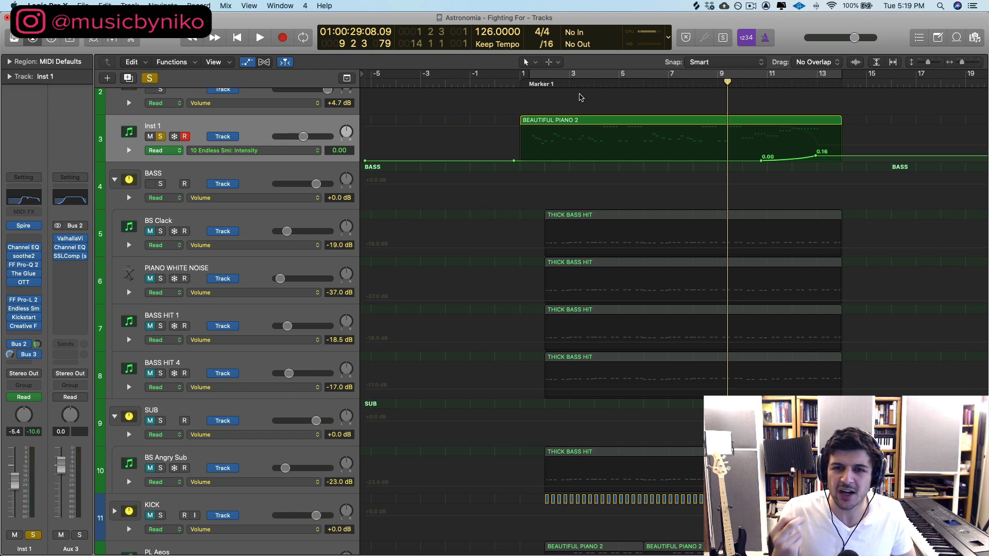
- Open SSLComp on Aux 3 and play from bar 1 beat 3 to bar 4 to watch the reverb's sidechain compression
left_click(531, 83)
left_click(69, 256)
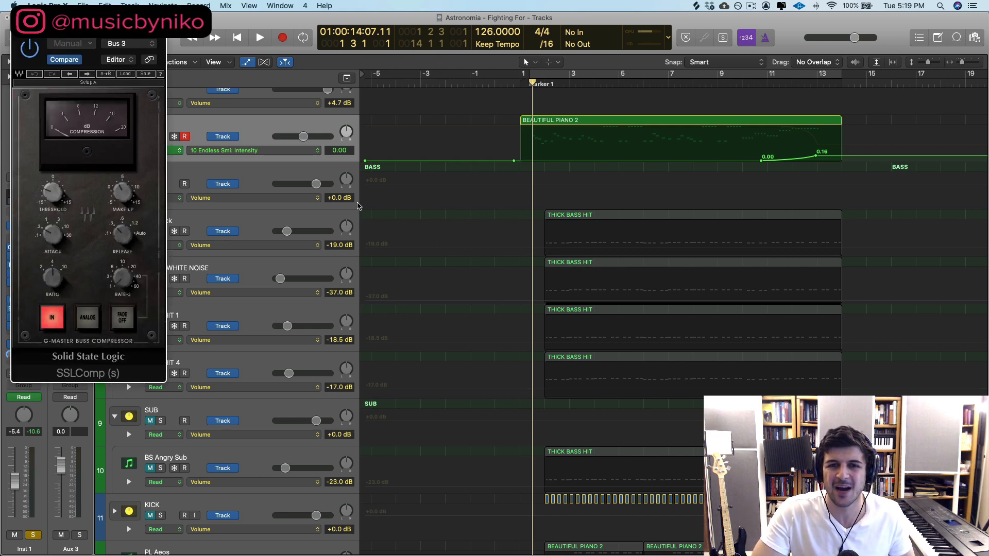
key("space")
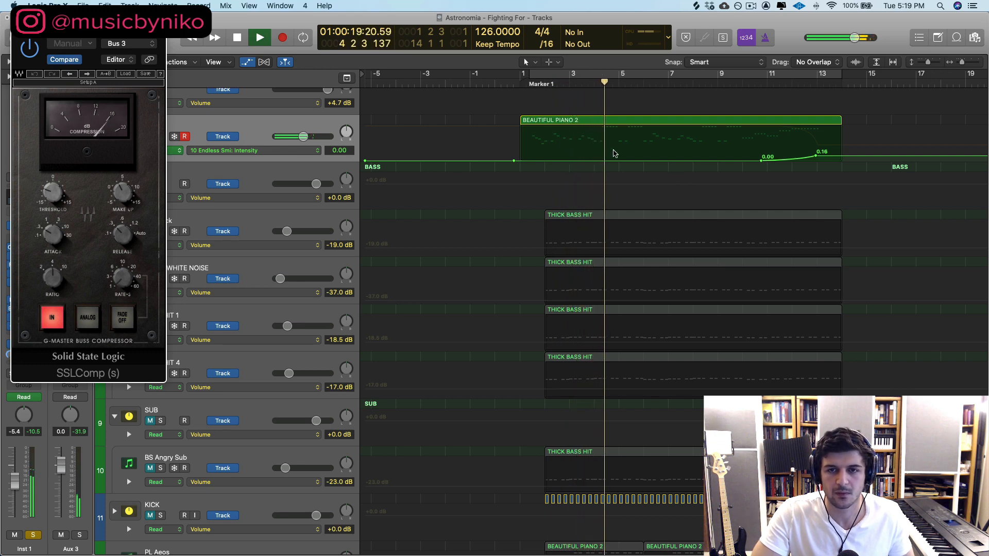
key("space")
- Open the BEAUTIFUL PIANO 2 region in the Piano Roll, select the melody phrase in bars 2 to 4, and play it to bar 3
left_click(578, 120)
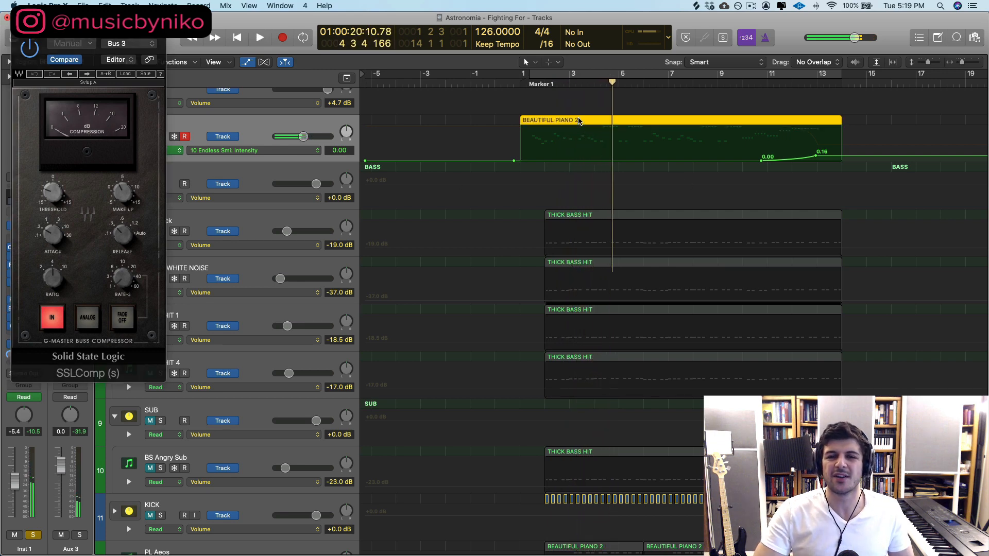
double_click(578, 121)
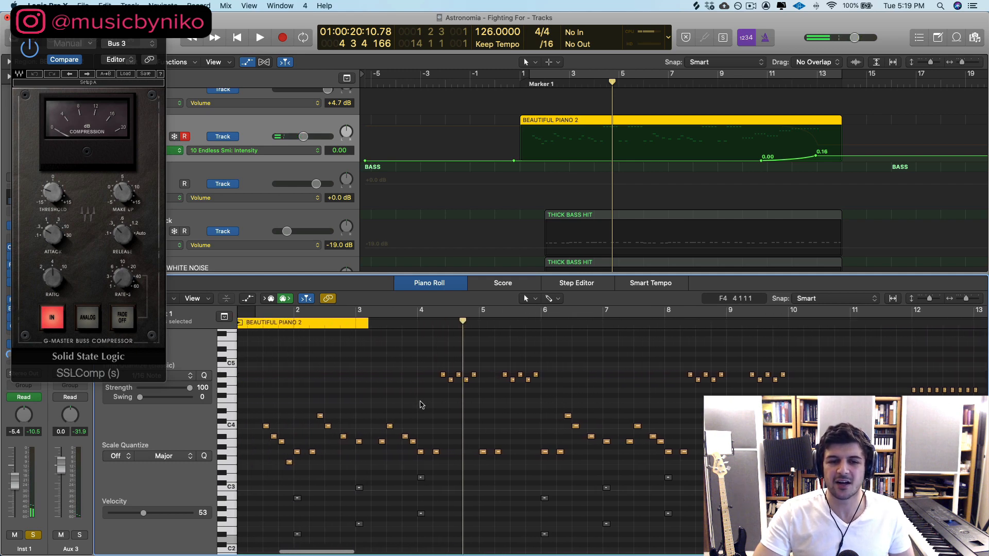
left_click_drag(432, 384, 535, 456)
left_click(406, 324)
key("space")
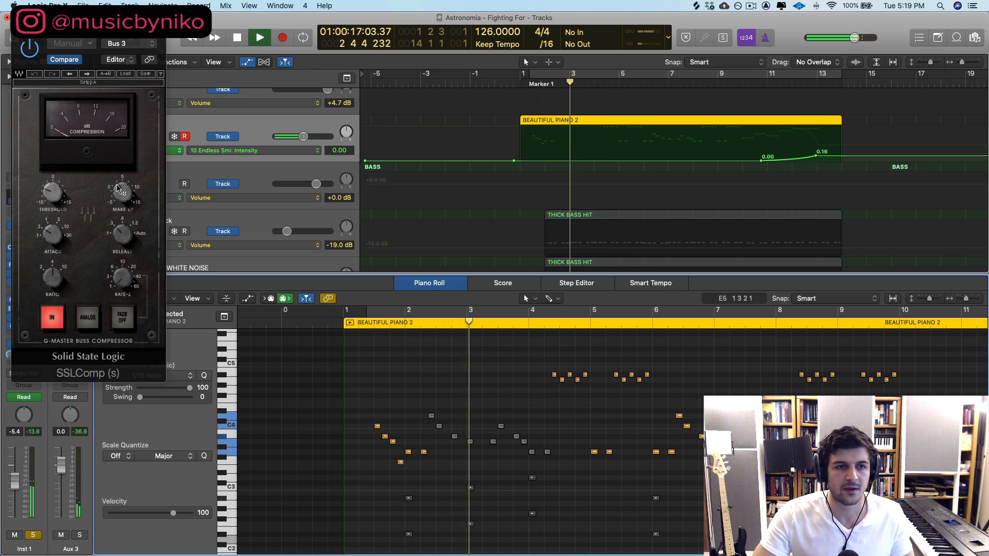
key("space")
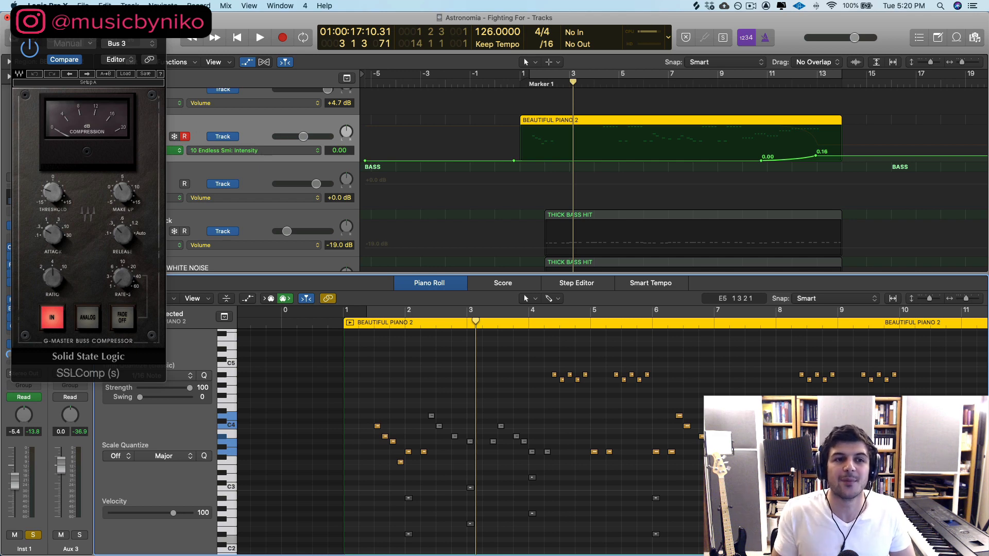
- Close the SSLComp window and the Piano Roll, and clear the track solo
left_click_drag(78, 30, 175, 105)
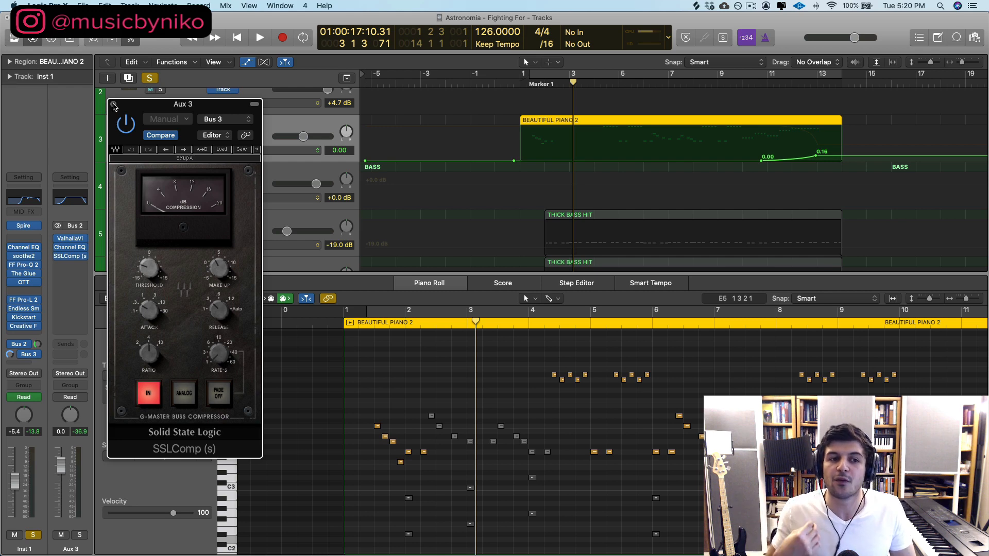
left_click(114, 105)
left_click(148, 78)
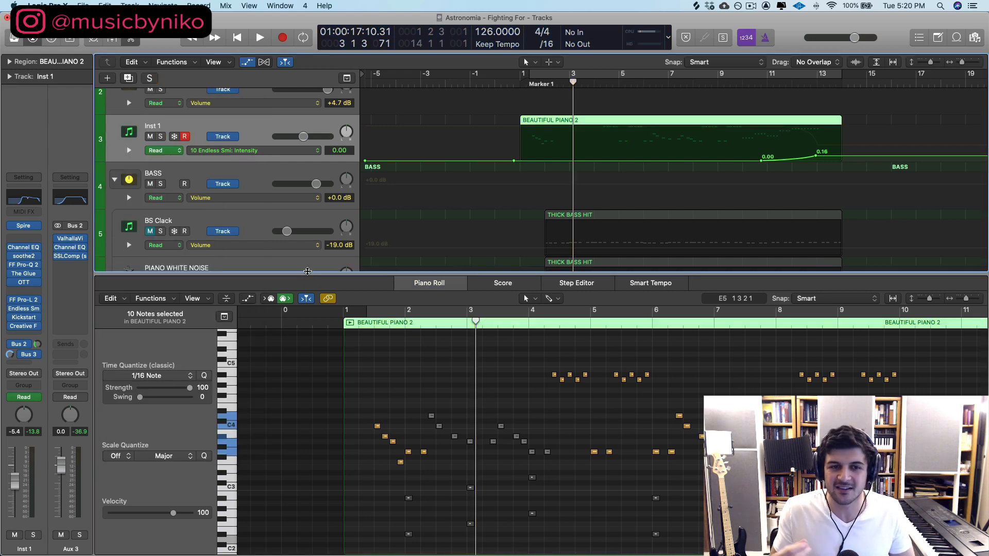
key("p")
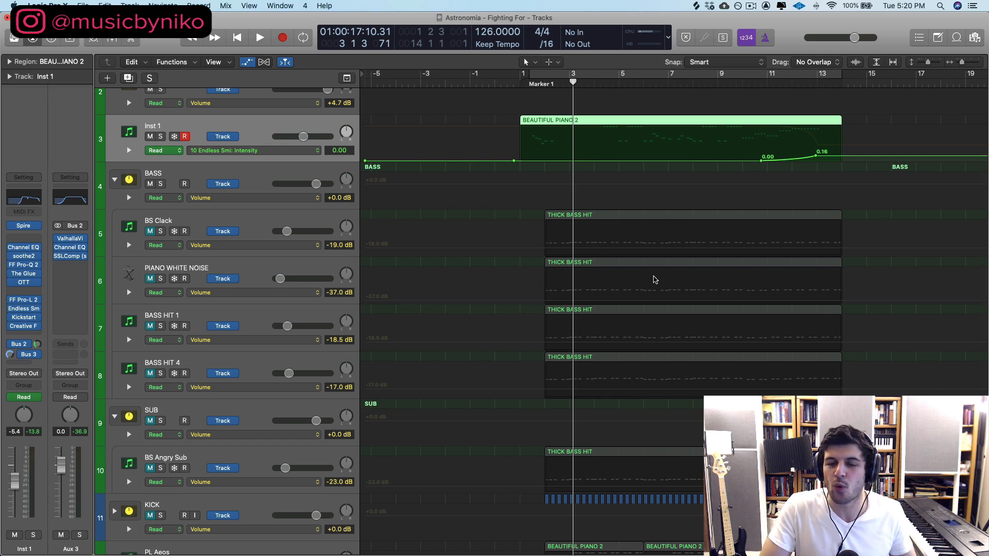